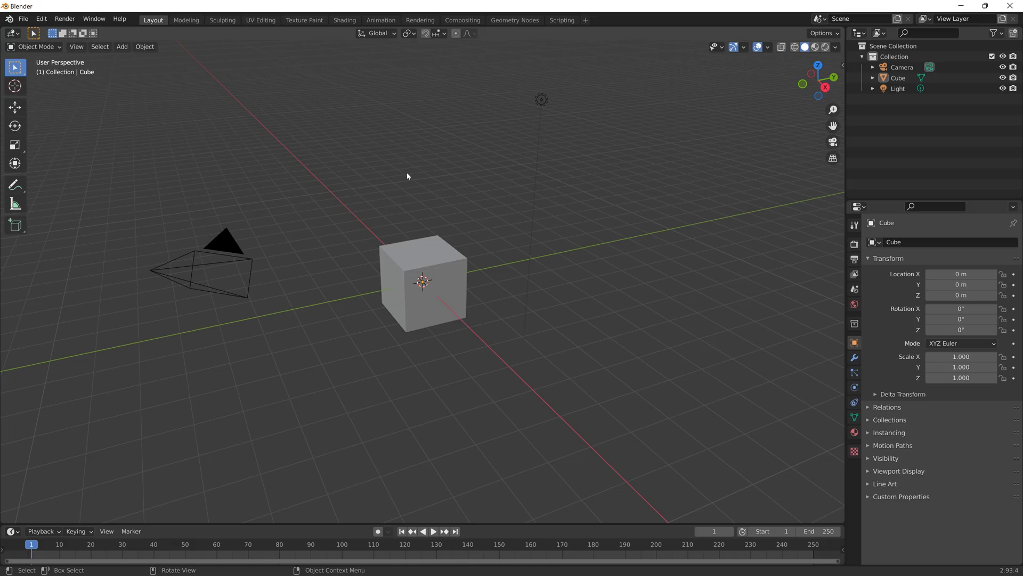
Delete the default camera, cube and light
drag(134, 69, 609, 345)
key(x)
click(610, 347)
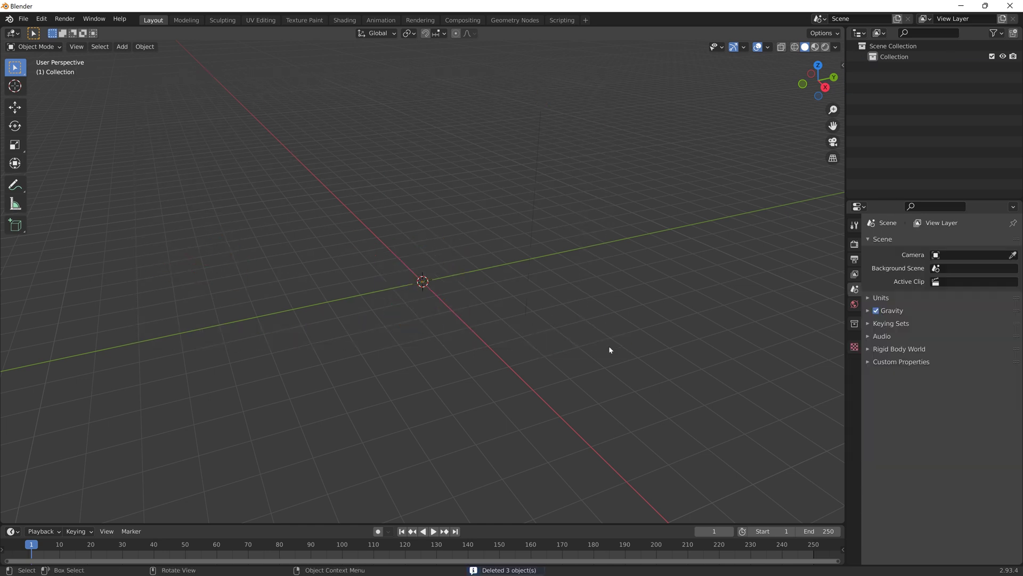
Add a UV sphere and shade it smooth
key(shift+a)
mouse_move(470, 101)
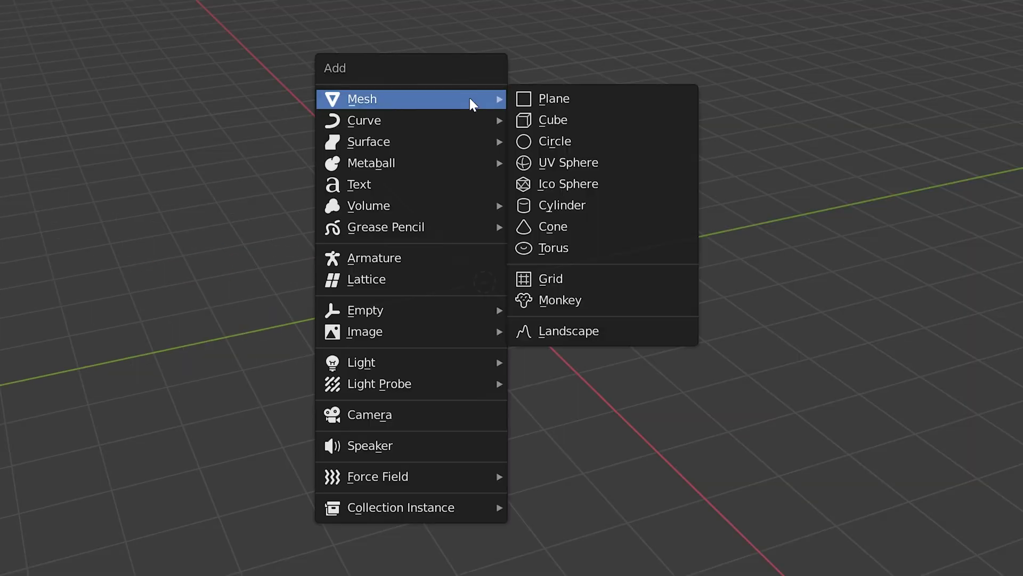
click(551, 165)
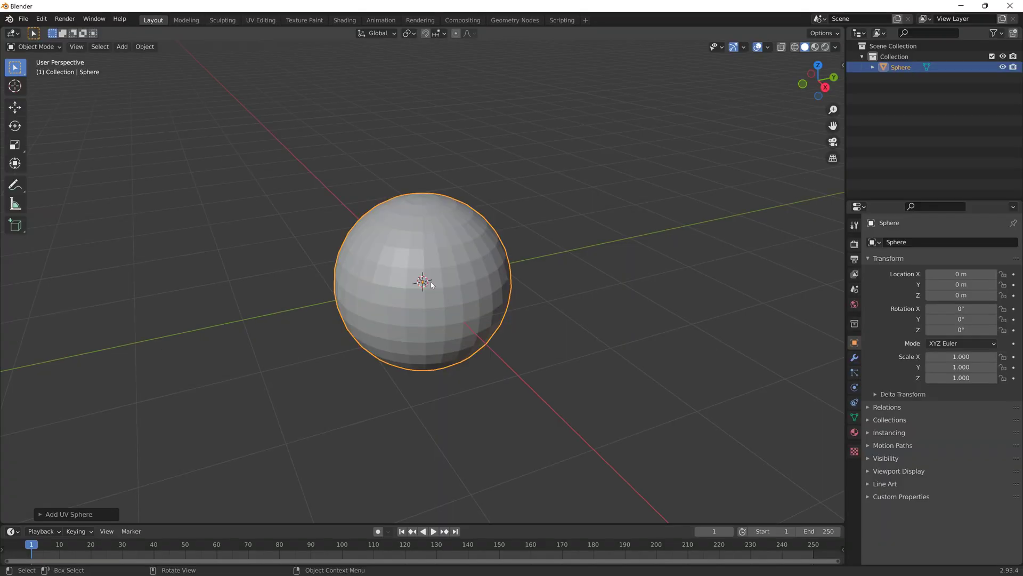
right_click(431, 284)
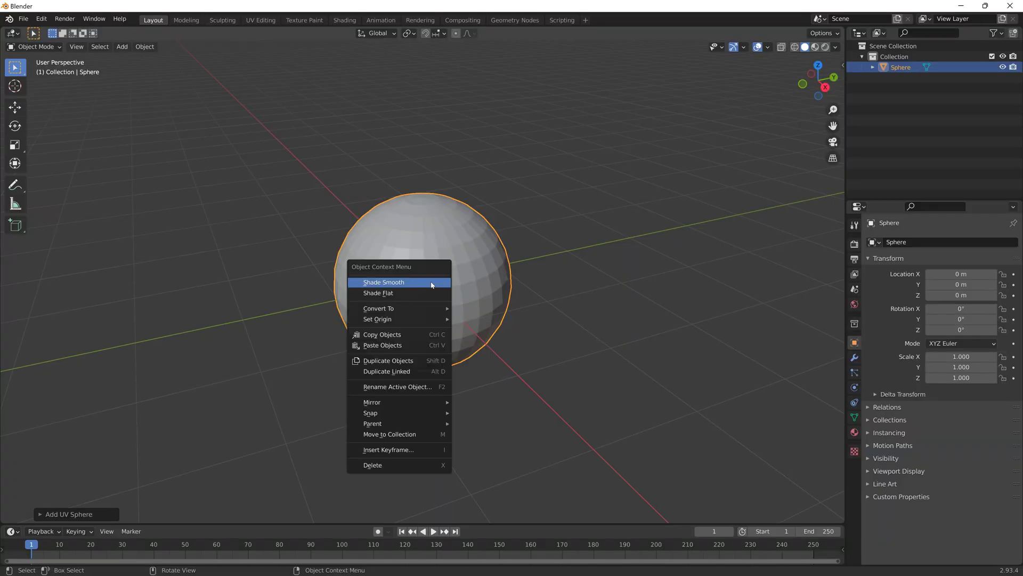
click(432, 283)
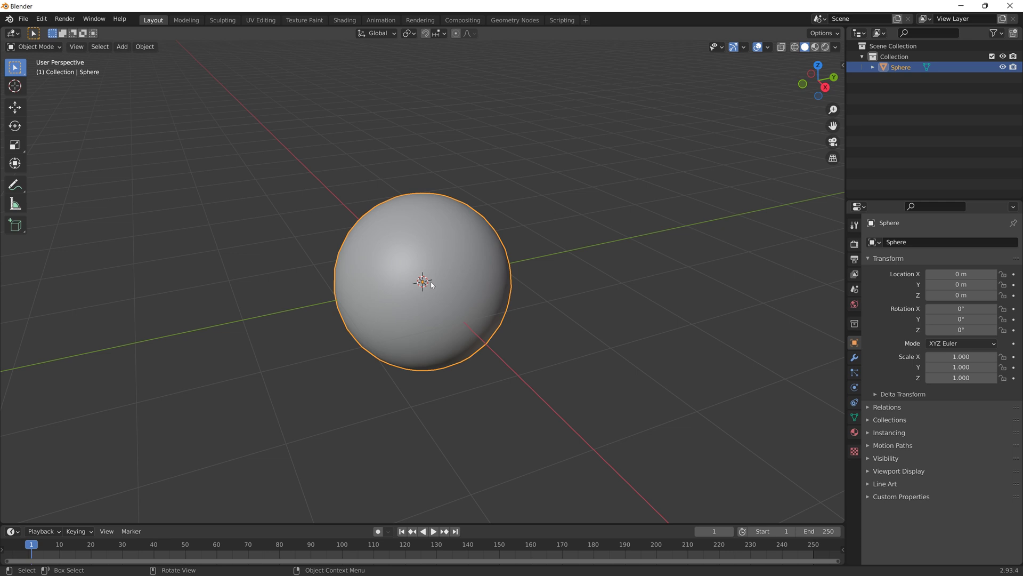
Subdivide the sphere's mesh twice in Edit Mode, then return to Object Mode
key(Tab)
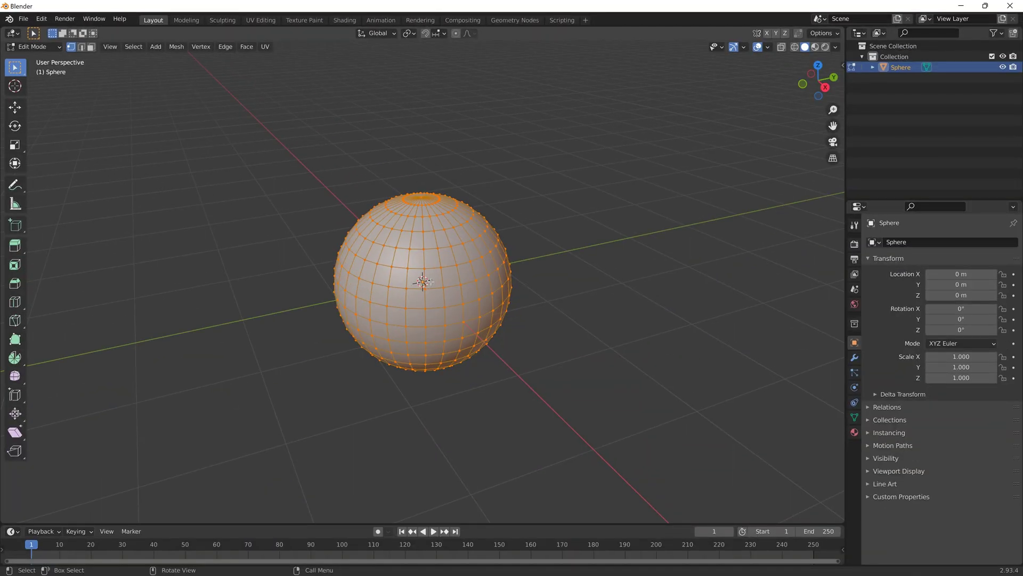
right_click(432, 285)
click(431, 282)
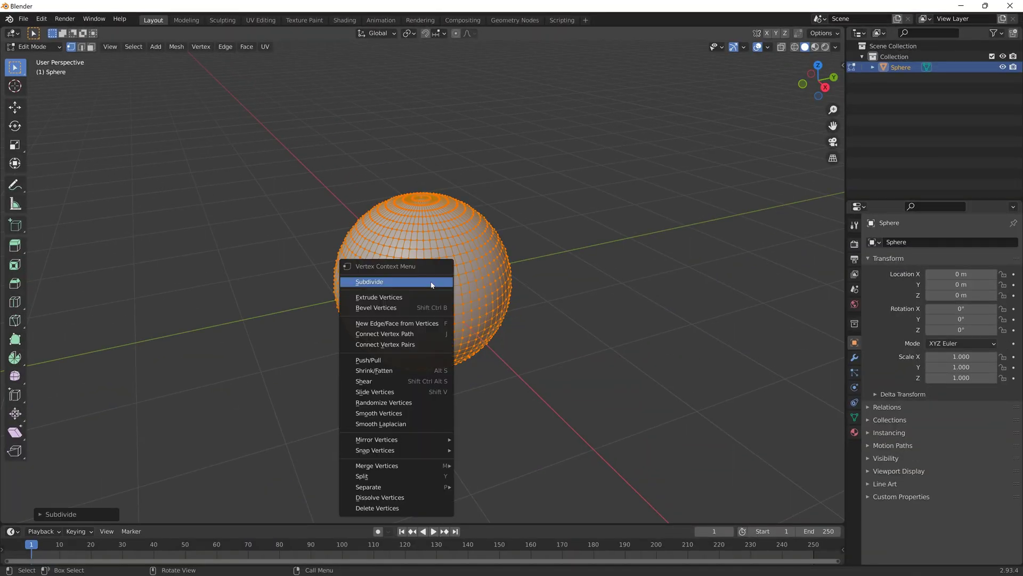
click(431, 283)
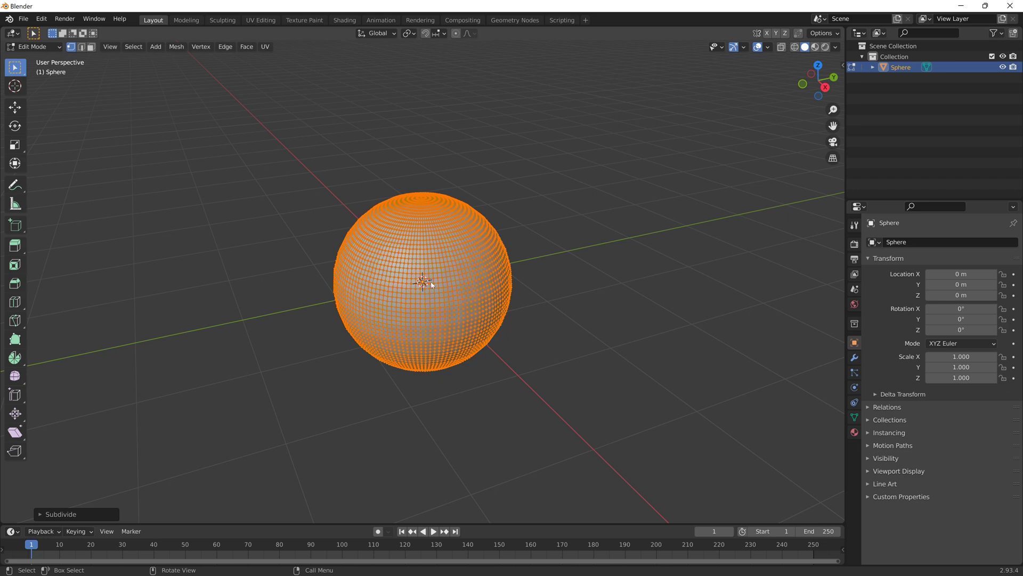
key(Tab)
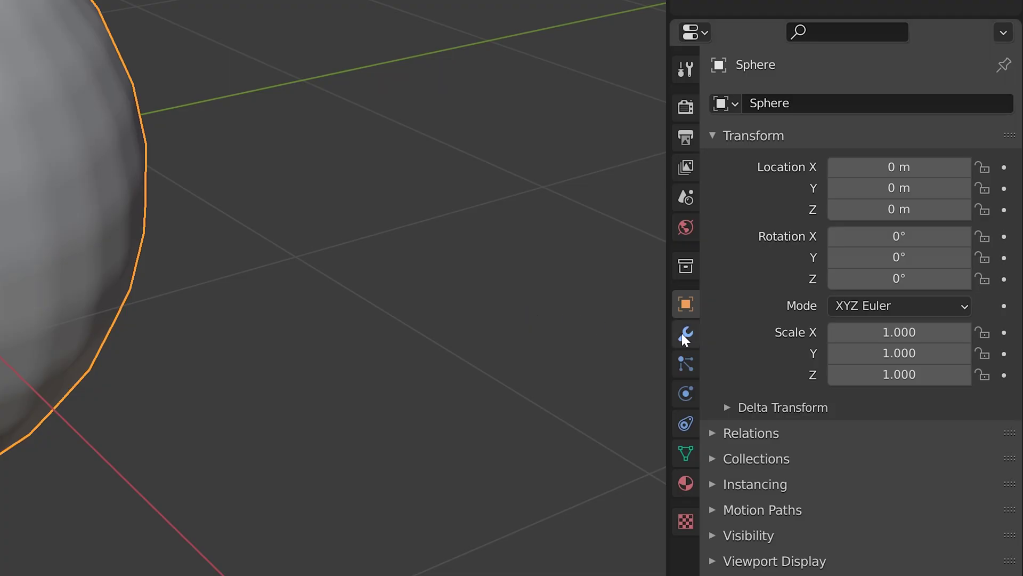
Add a Displace modifier to the sphere with a new texture
click(854, 358)
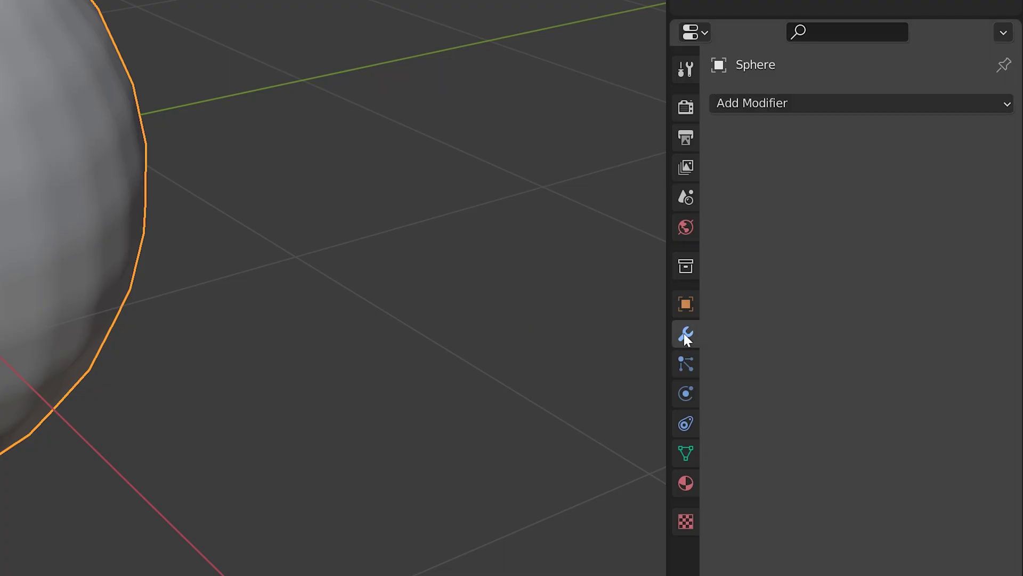
click(924, 101)
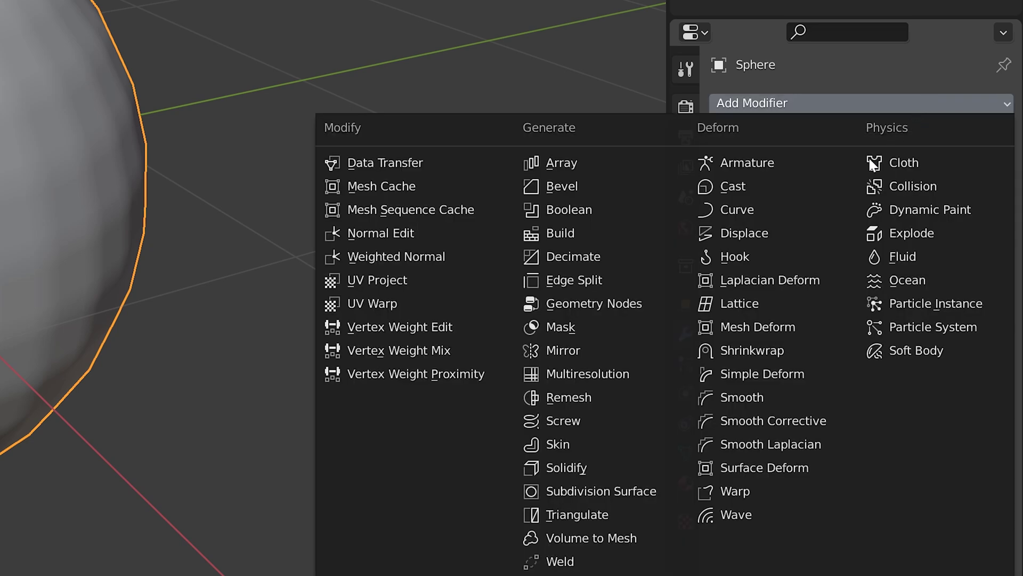
click(809, 233)
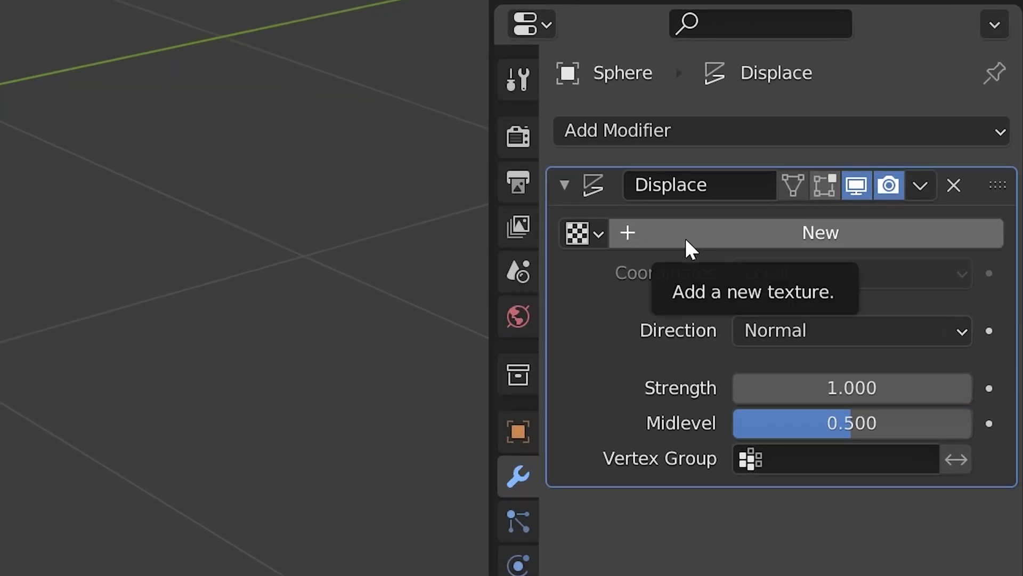
click(686, 239)
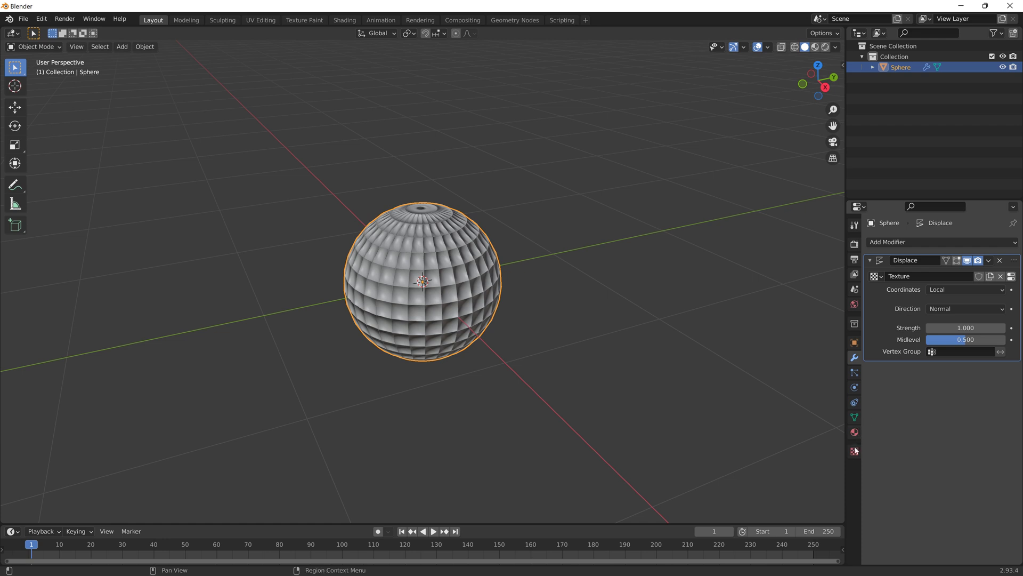
Make the displacement texture Clouds with Size 1.04 and Depth 8
click(854, 452)
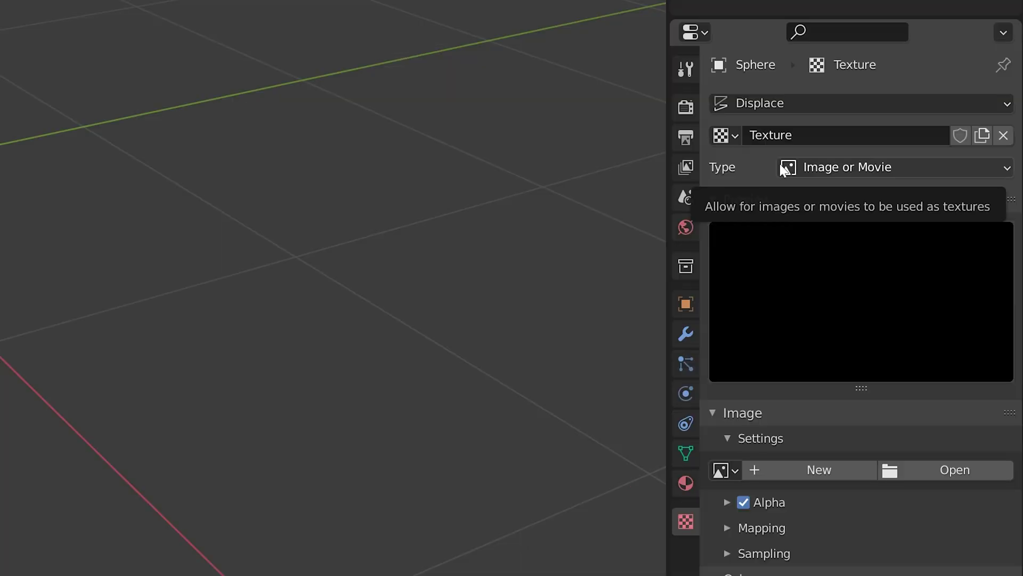
click(783, 169)
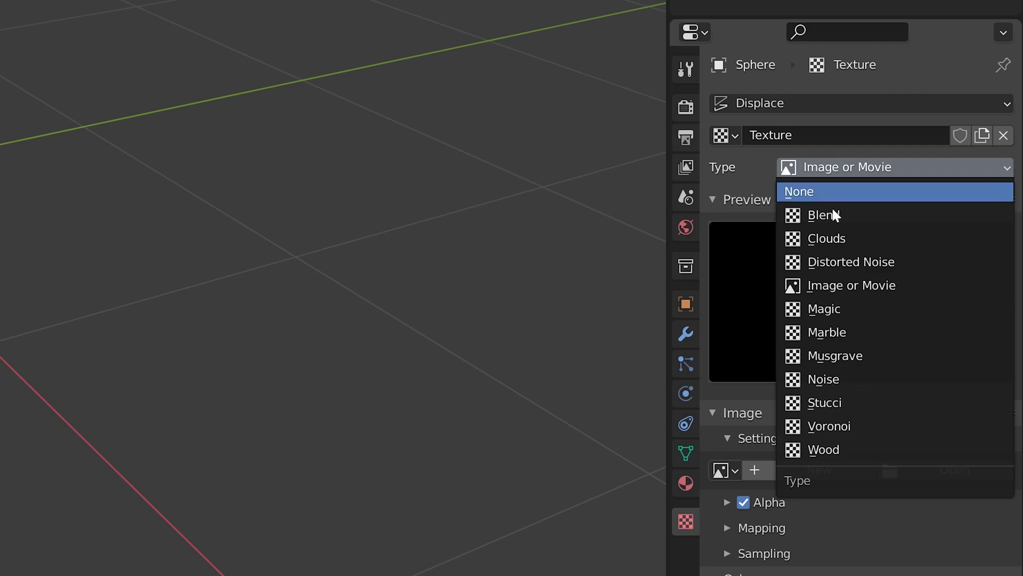
click(864, 235)
drag(906, 540, 992, 540)
mouse_move(910, 563)
mouse_down()
mouse_move(895, 563)
mouse_move(922, 563)
mouse_up()
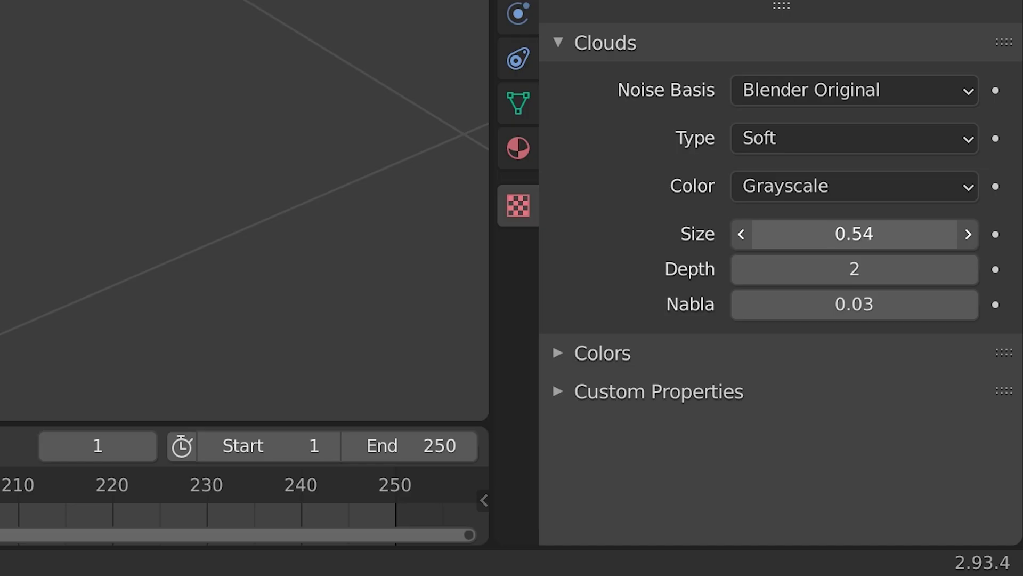
drag(854, 269, 887, 269)
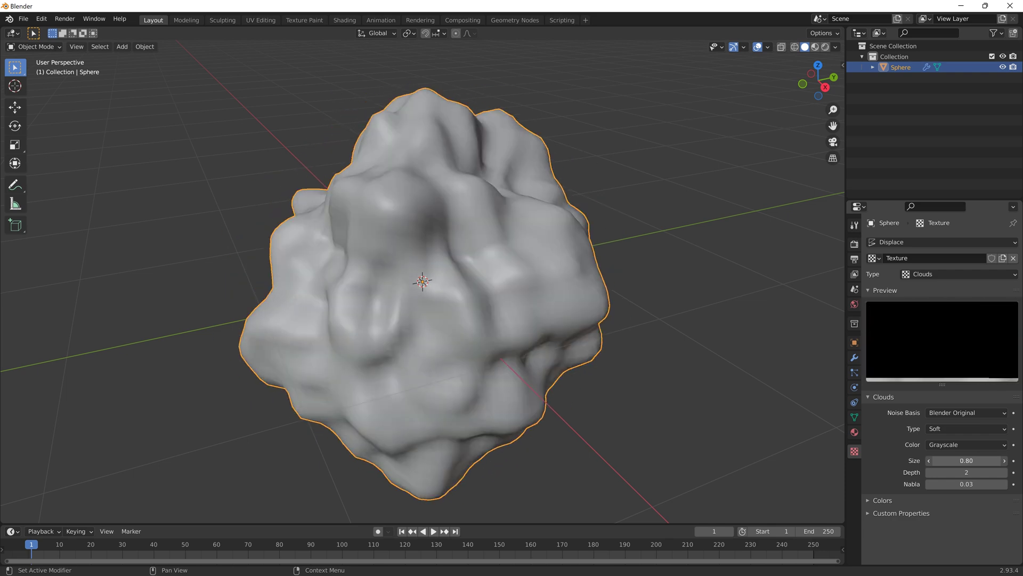
drag(959, 460, 994, 472)
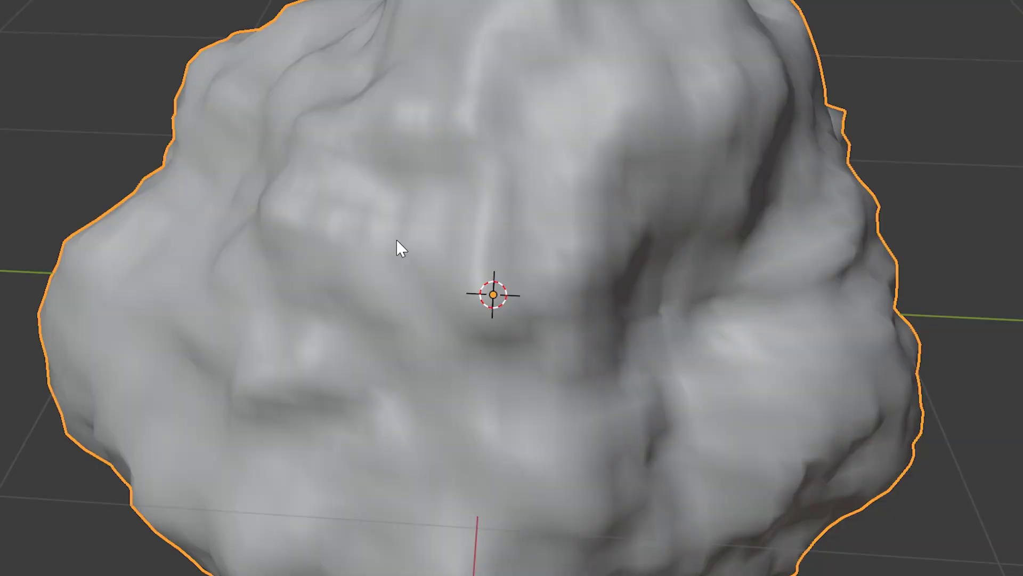
Subdivide the rock's mesh once more in Edit Mode
key(Tab)
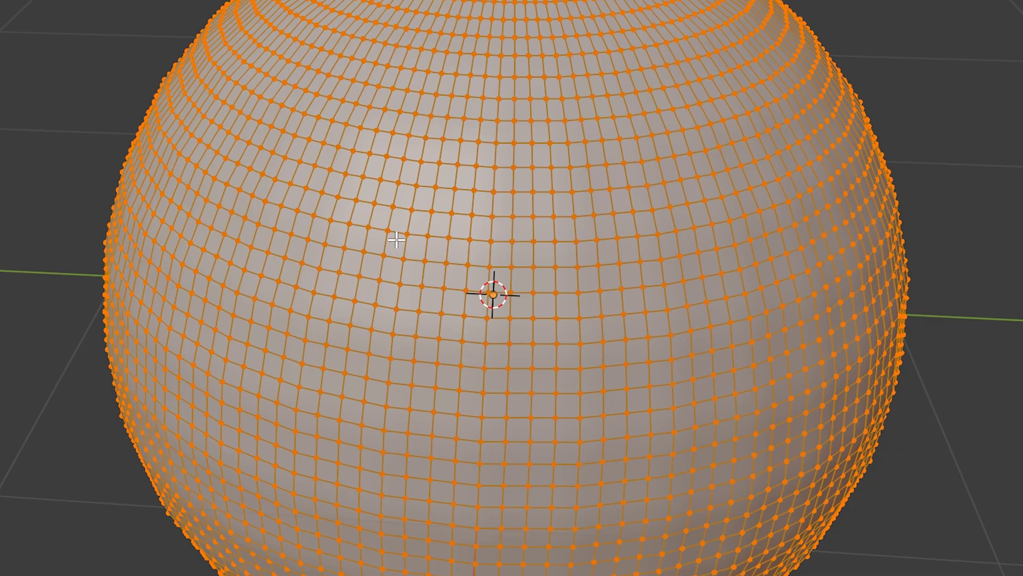
right_click(396, 240)
click(397, 241)
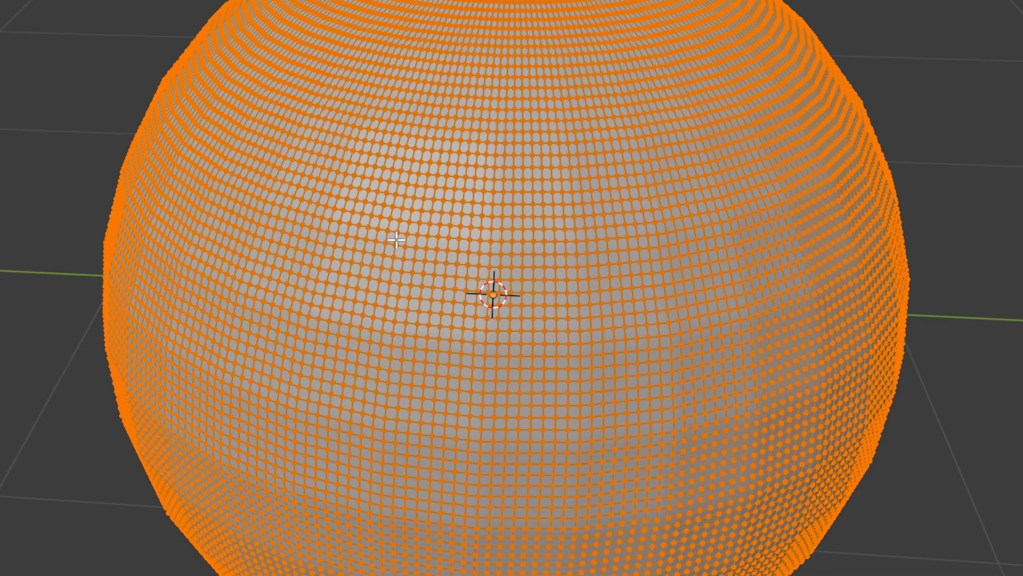
key(Tab)
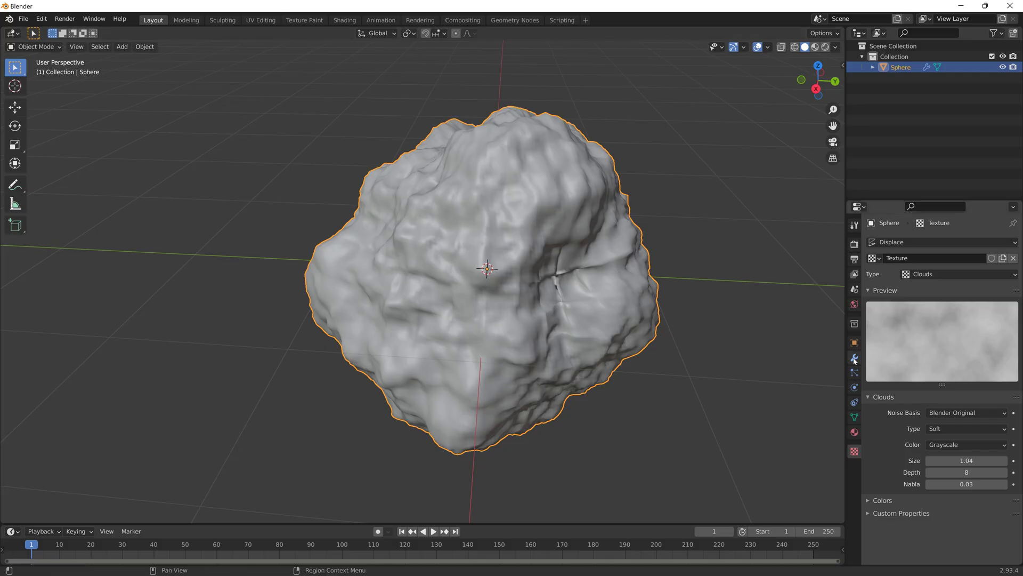
Add a Subdivision Surface modifier with viewport level 2
click(854, 358)
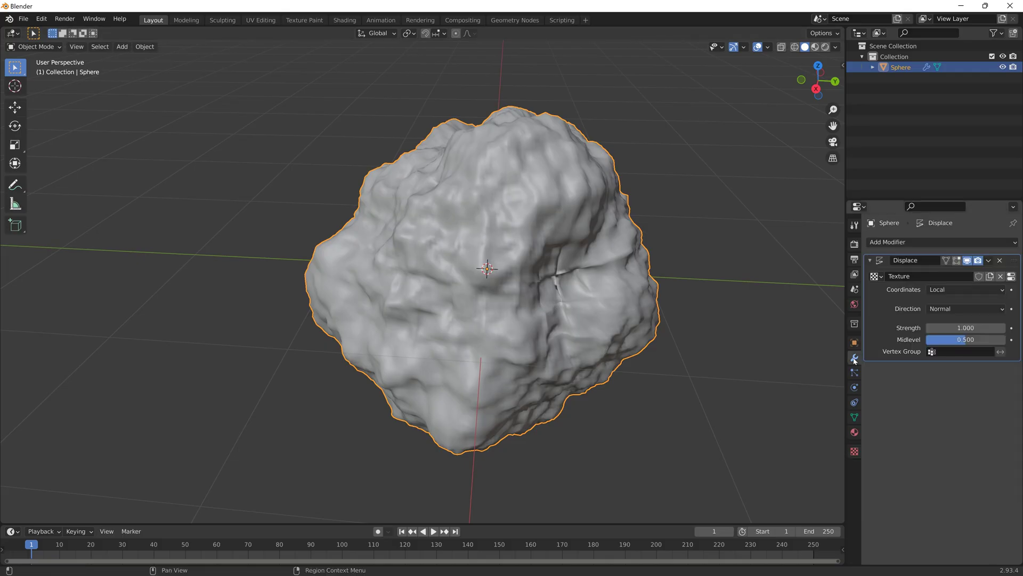
click(926, 242)
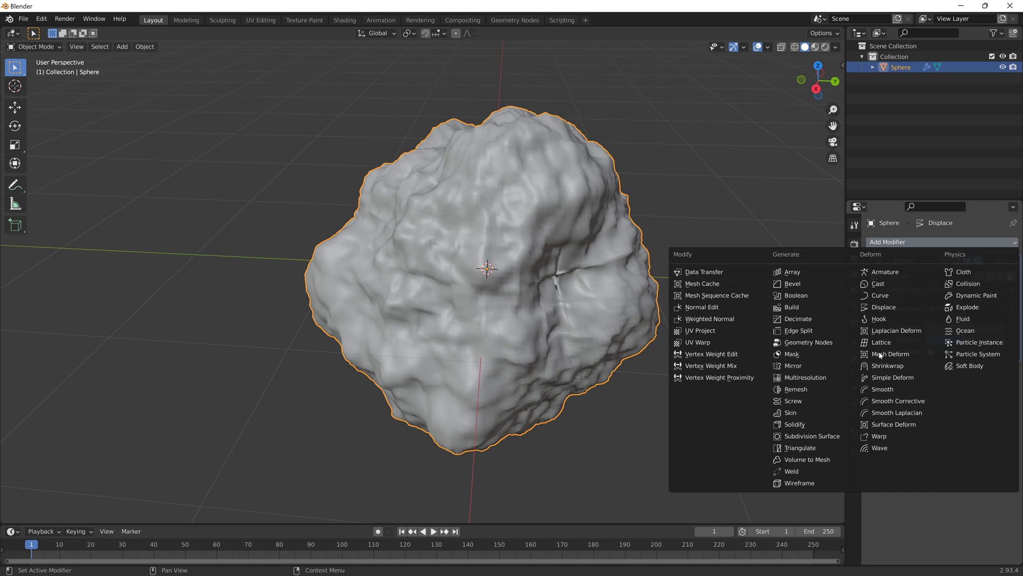
click(840, 439)
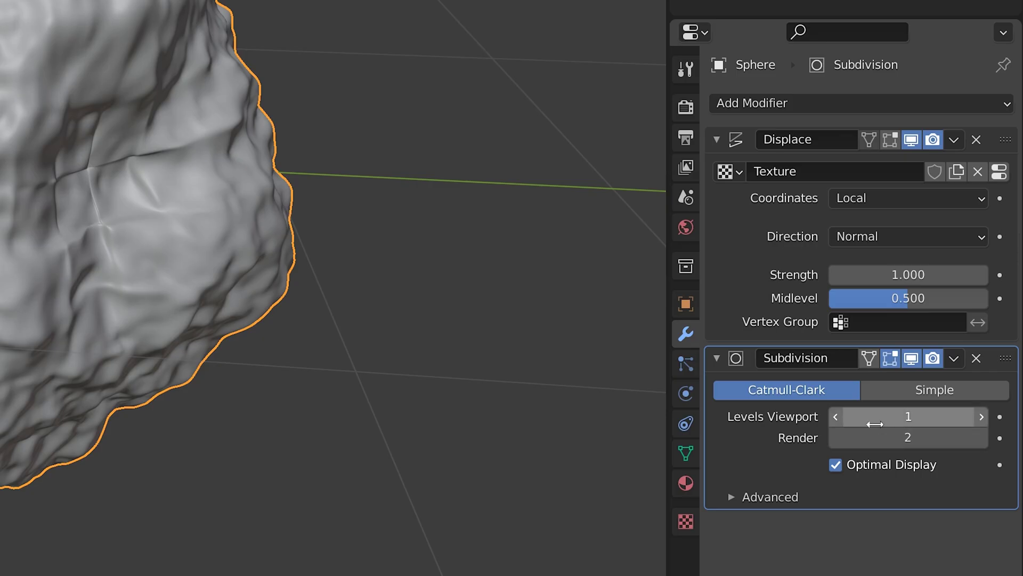
click(954, 401)
text(2)
key(Return)
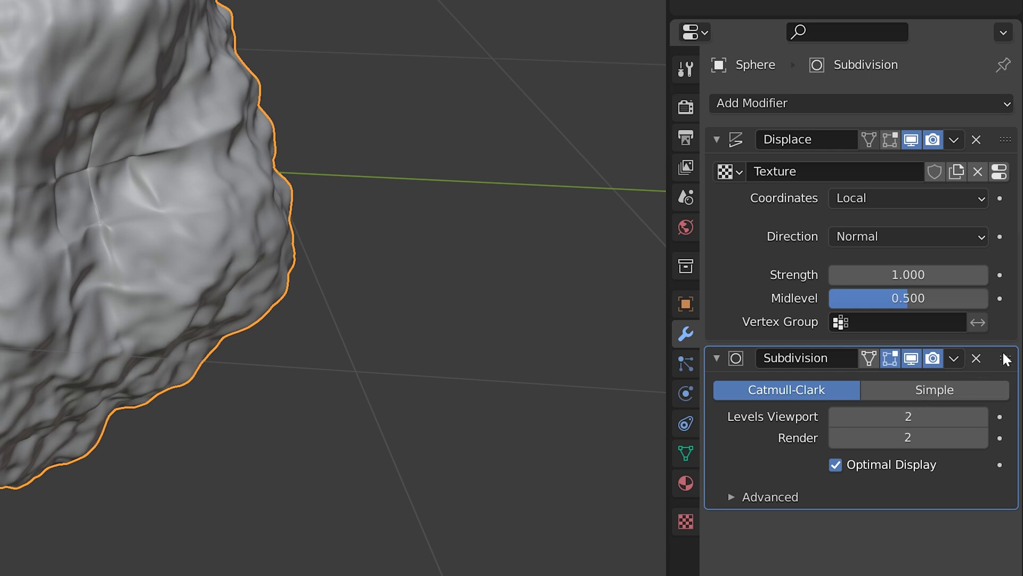
Move Subdivision above Displace and experiment with strength, settling near 0.300
drag(1006, 358, 1013, 126)
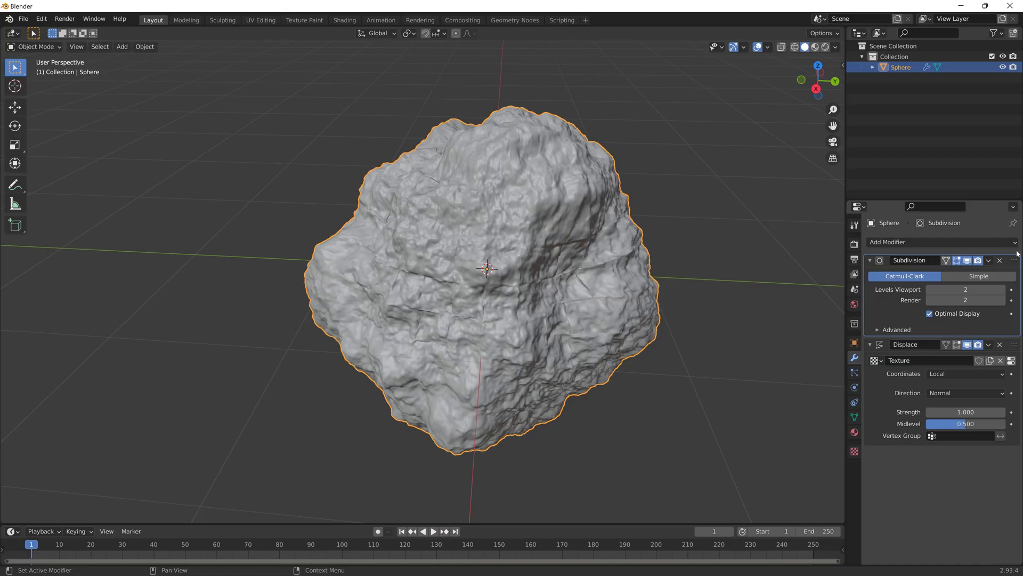
drag(966, 412, 906, 412)
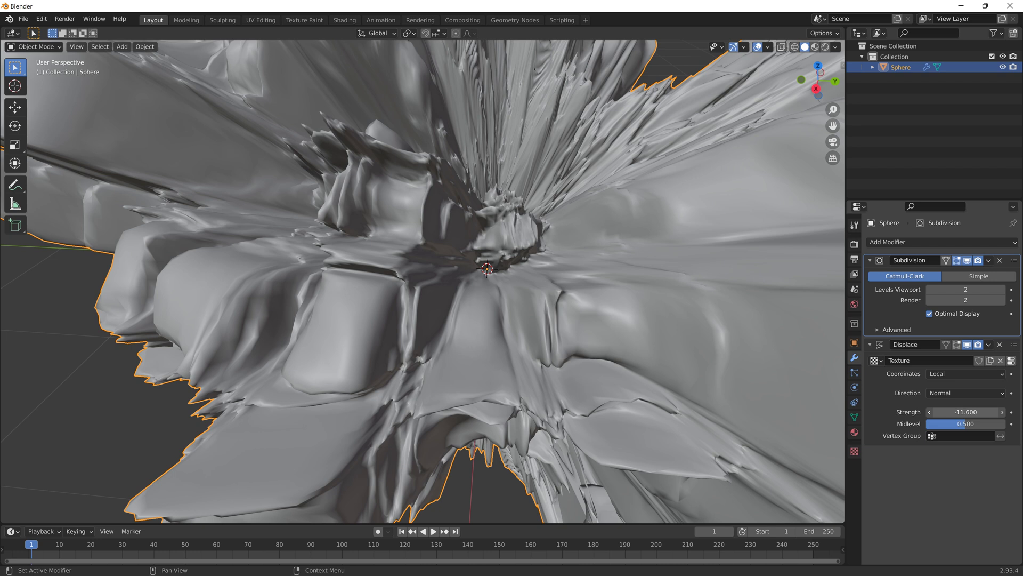
drag(907, 412, 928, 412)
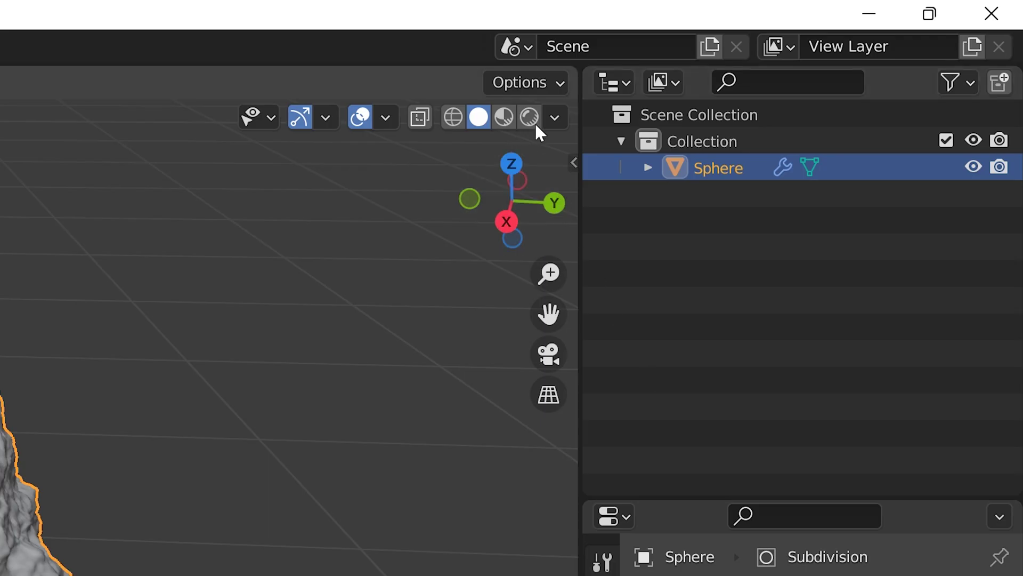
Show rendered shading and set the world colour to an Environment Texture using cannon_8k.exr
click(529, 116)
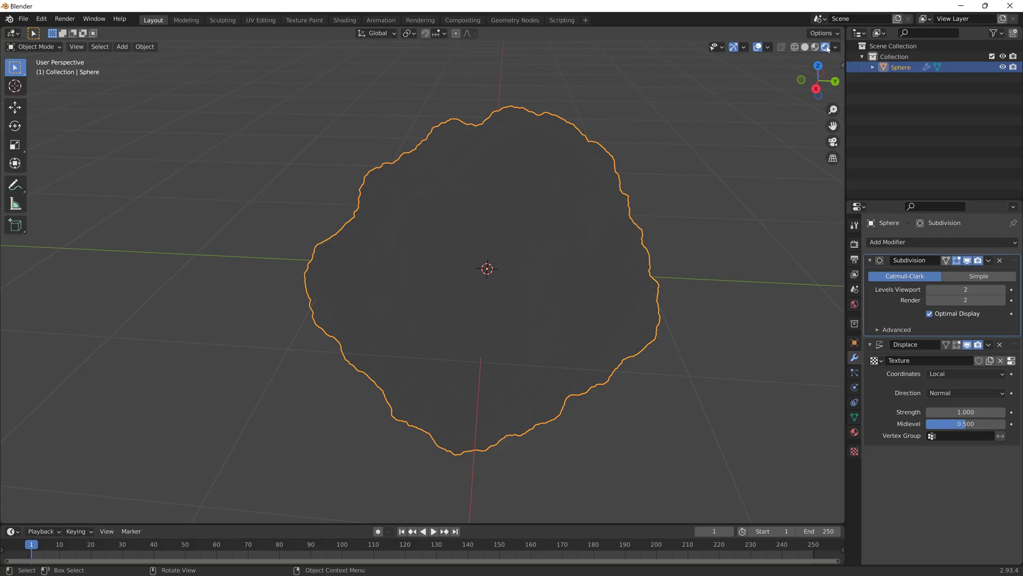
click(855, 304)
click(931, 314)
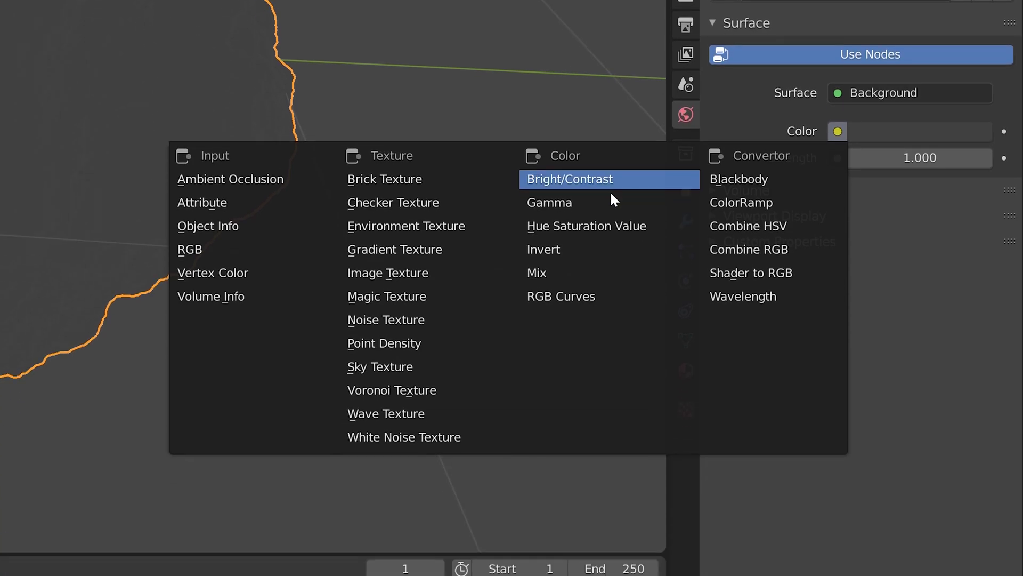
click(449, 219)
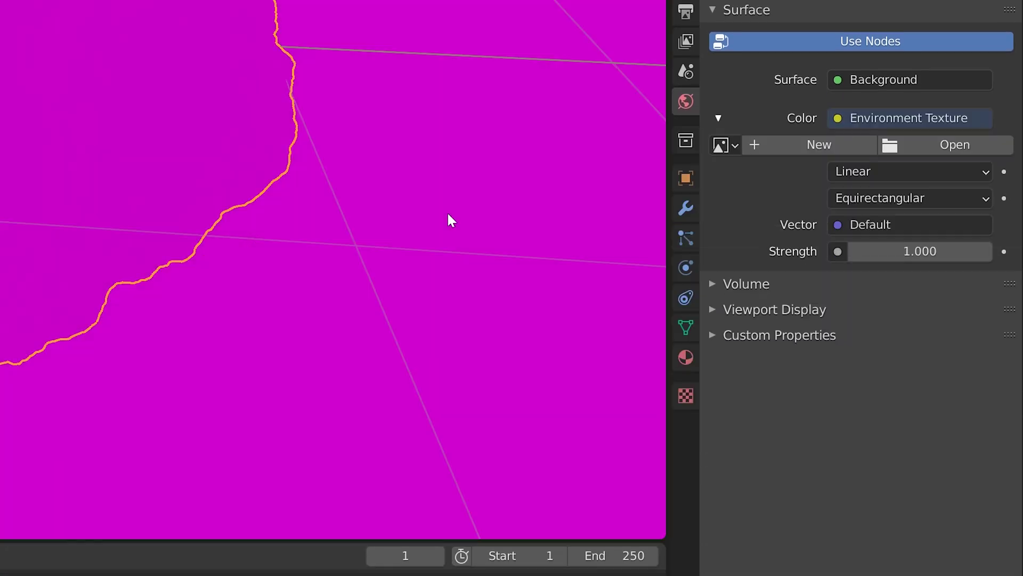
click(979, 326)
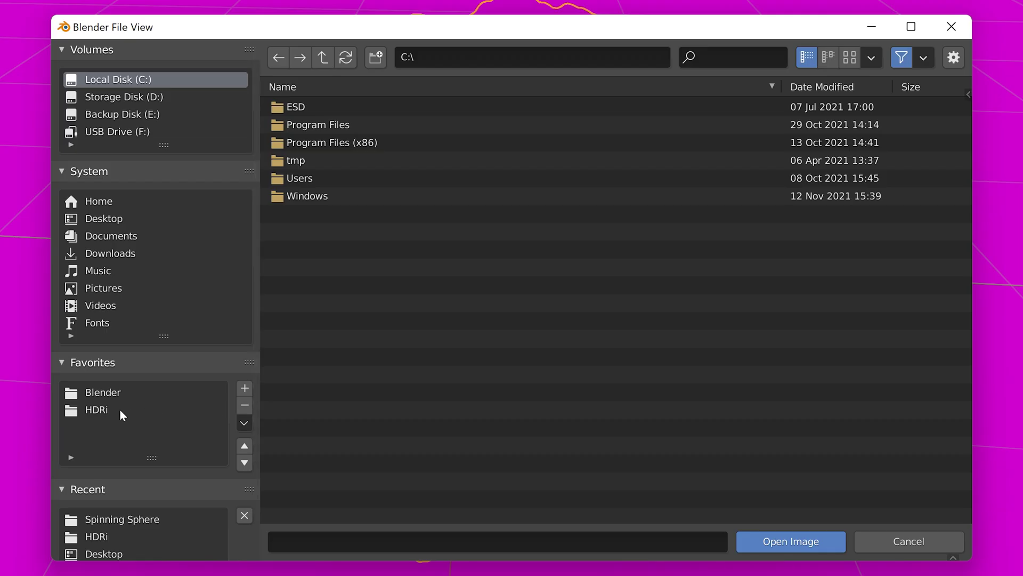
click(261, 362)
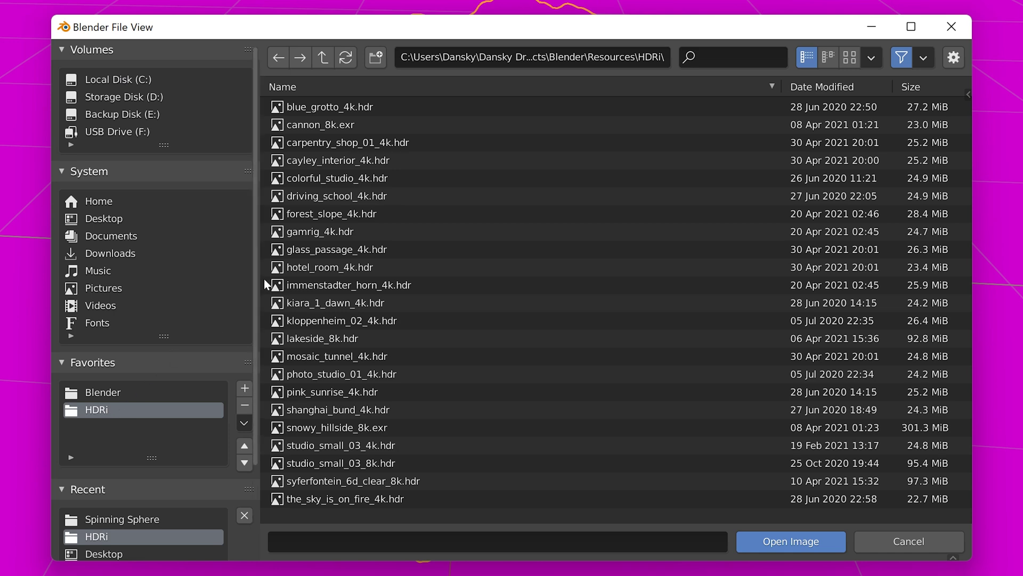
double_click(430, 123)
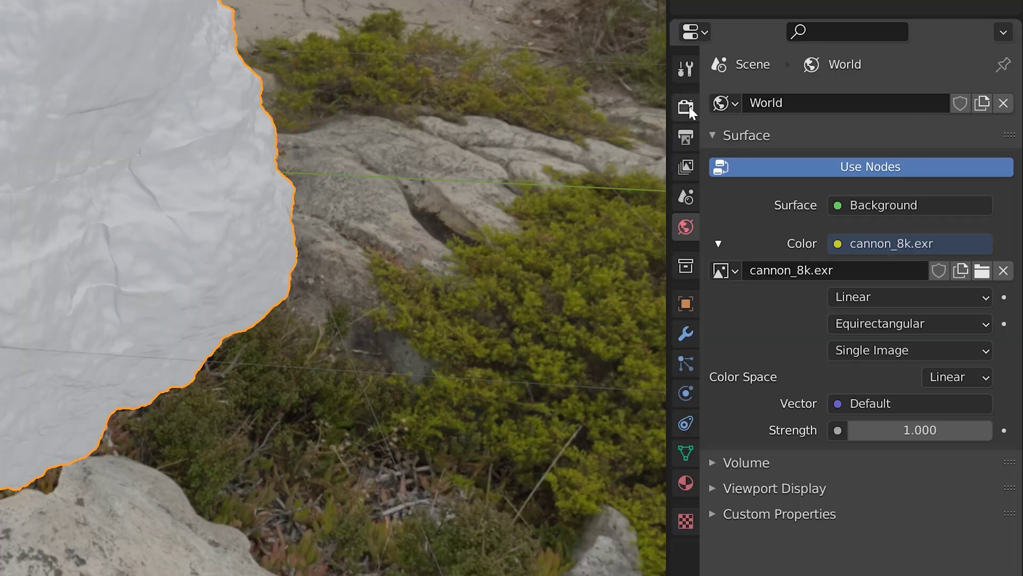
Enable Ambient Occlusion in the Eevee render settings and make the Film transparent
click(854, 243)
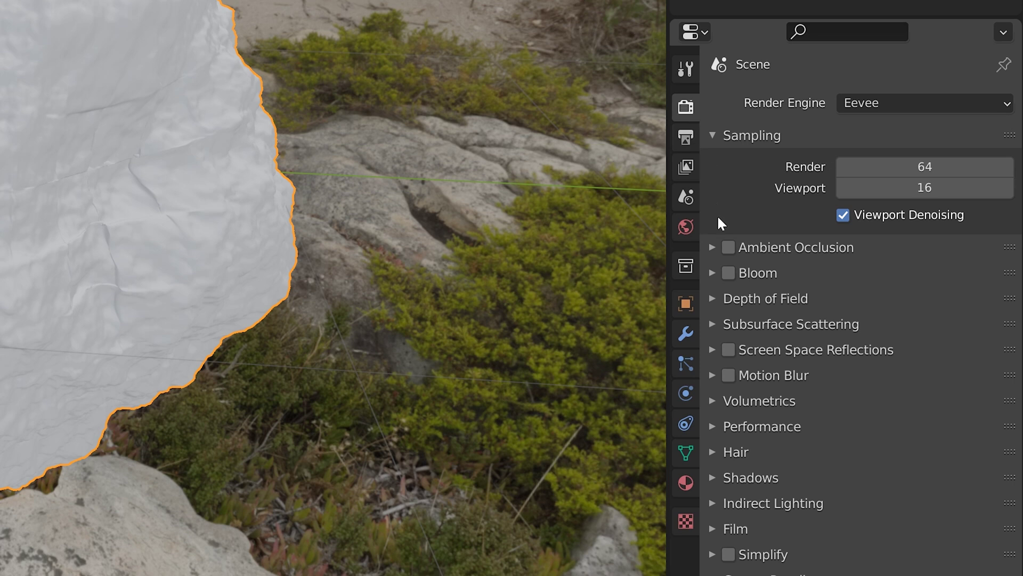
click(729, 248)
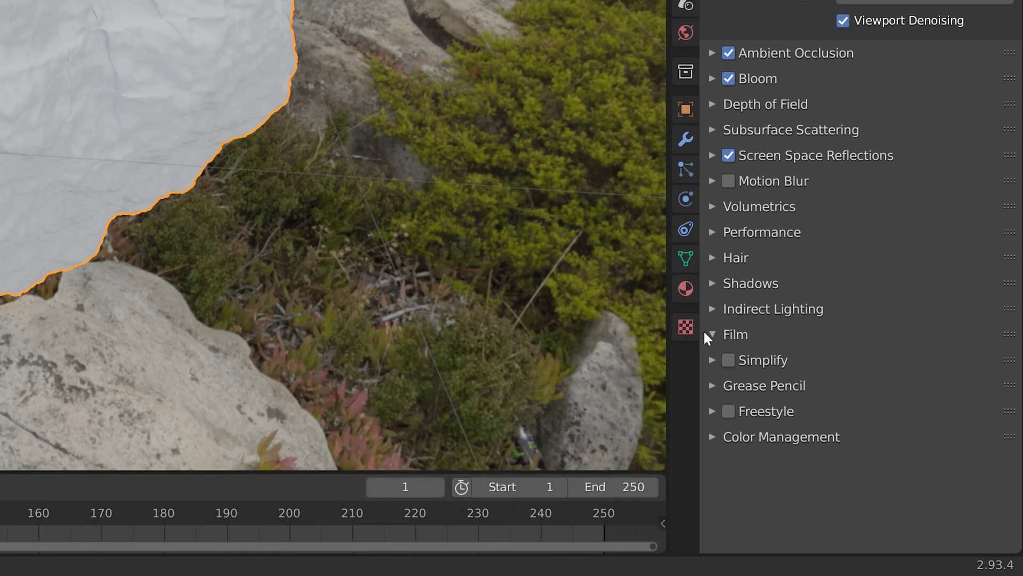
click(707, 530)
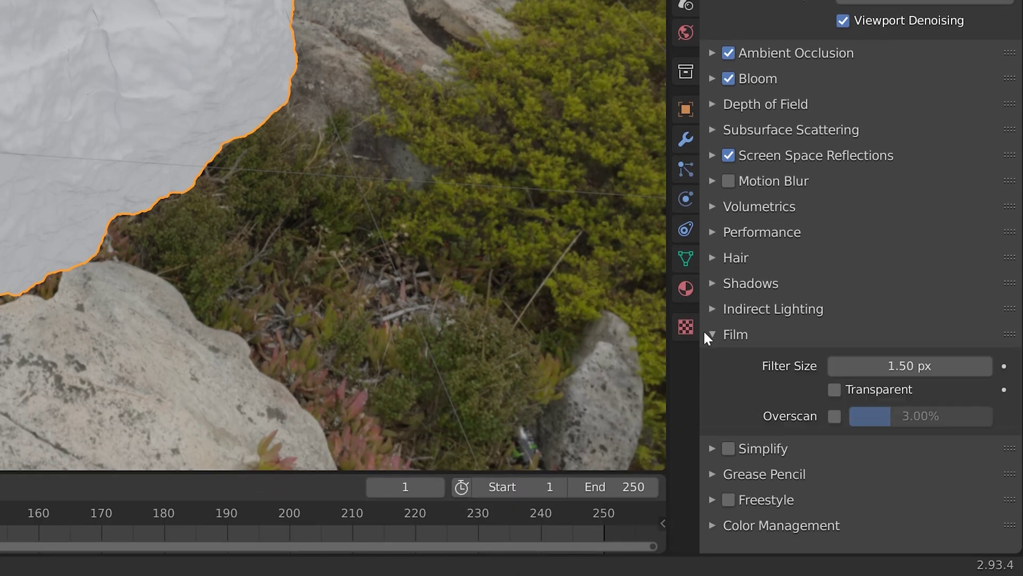
click(835, 390)
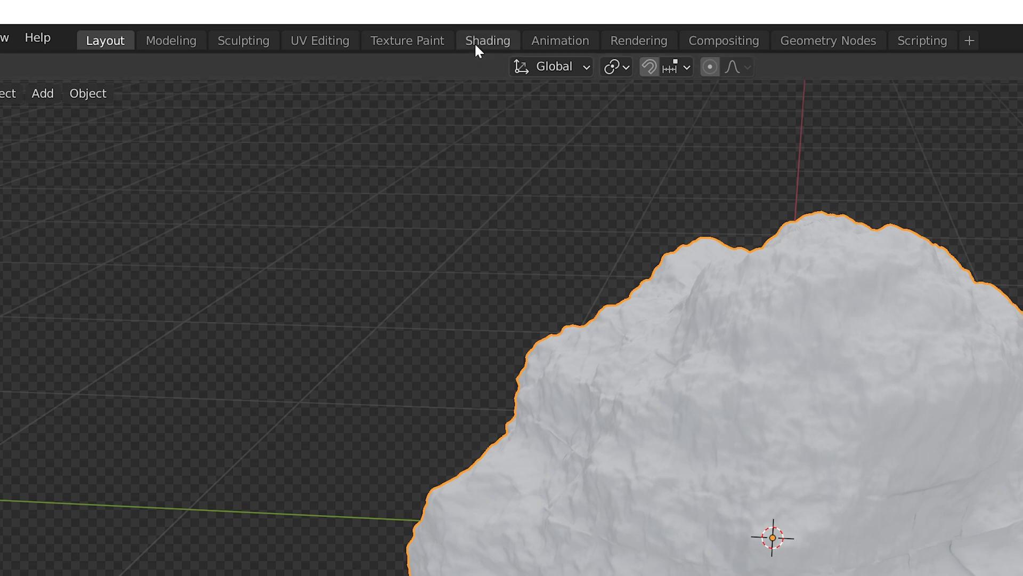
In the Shading workspace with rendered preview, create a new material named 'Rock'
click(476, 42)
click(529, 122)
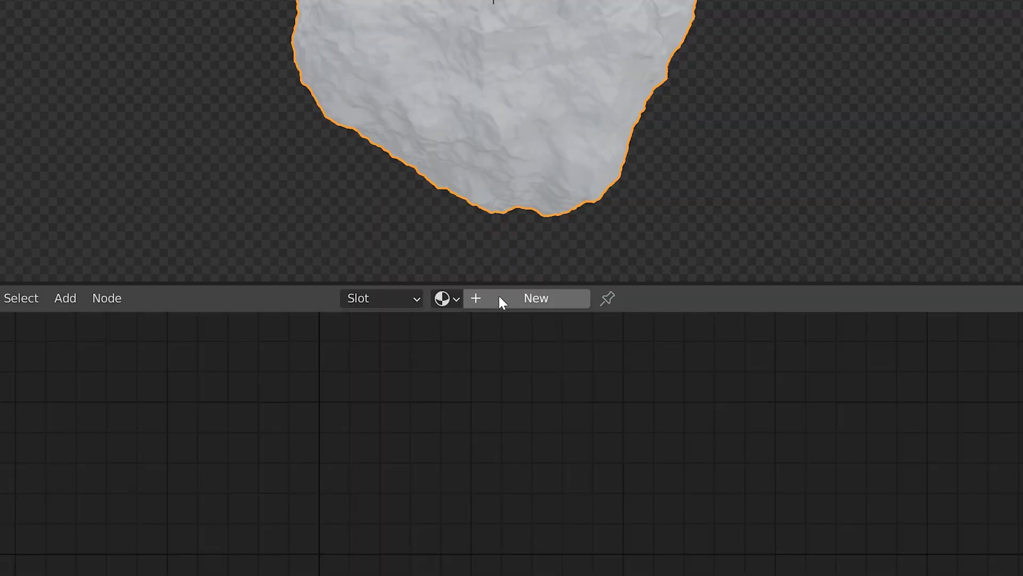
click(499, 299)
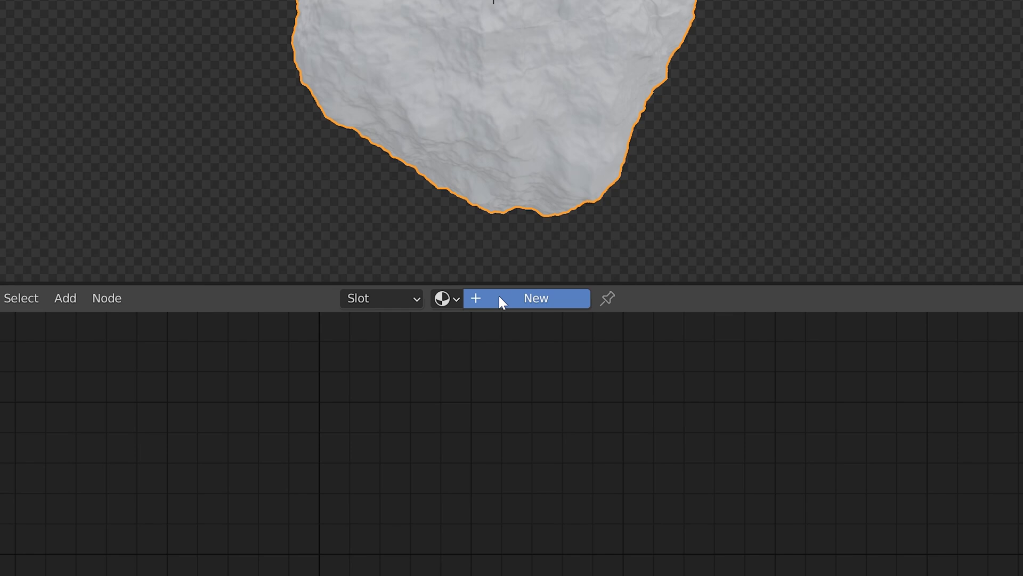
click(500, 298)
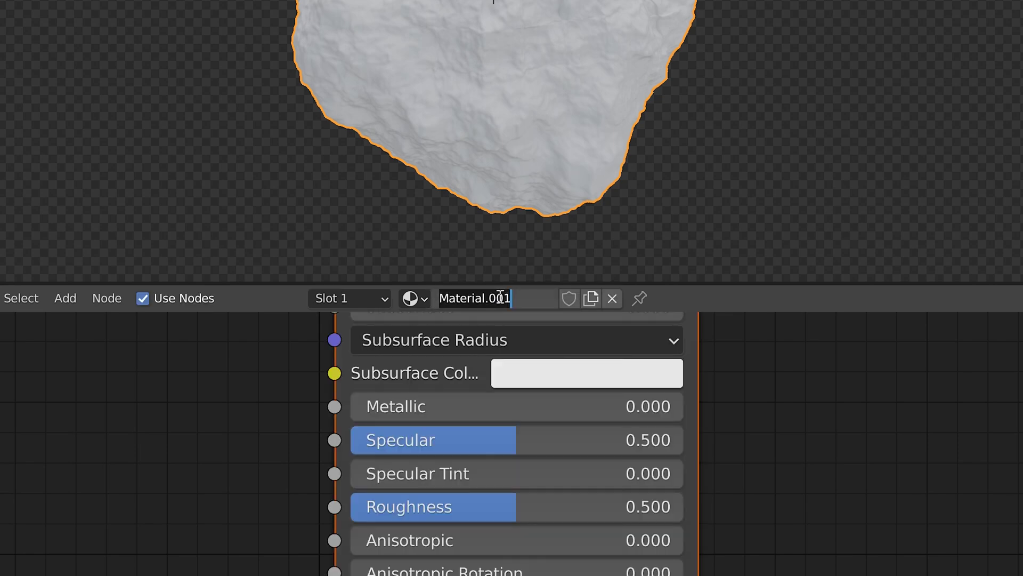
key(BackSpace)
text(Rock)
key(Return)
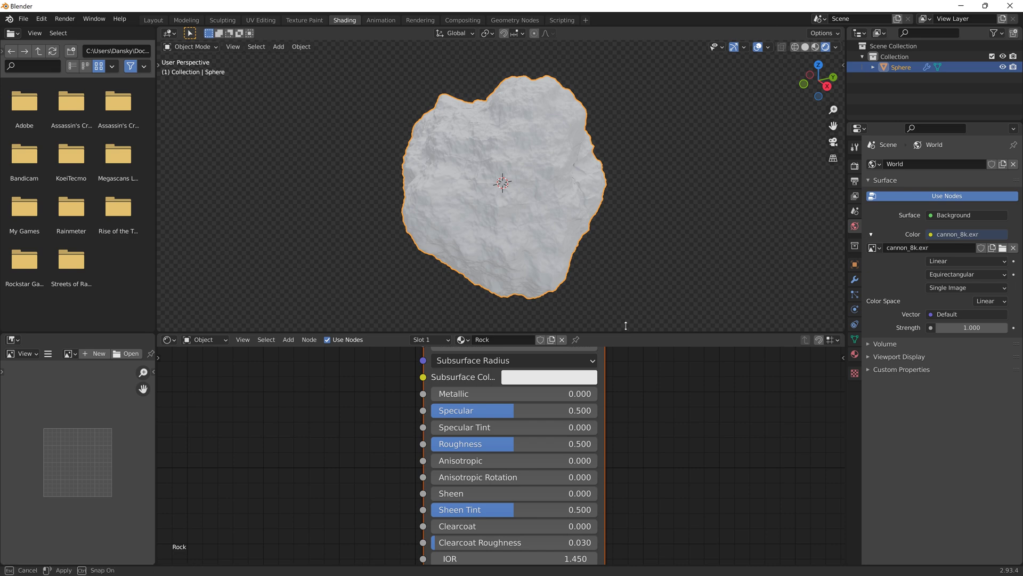
Raise Roughness to 1.000 and keep the white base colour after undoing a blue trial
drag(700, 306, 699, 166)
drag(514, 402, 598, 403)
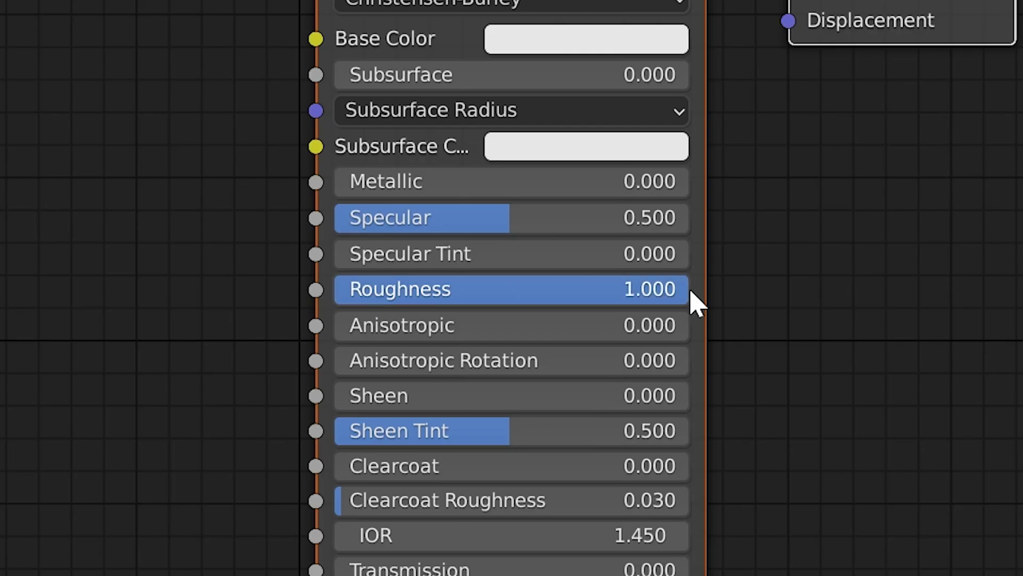
click(543, 38)
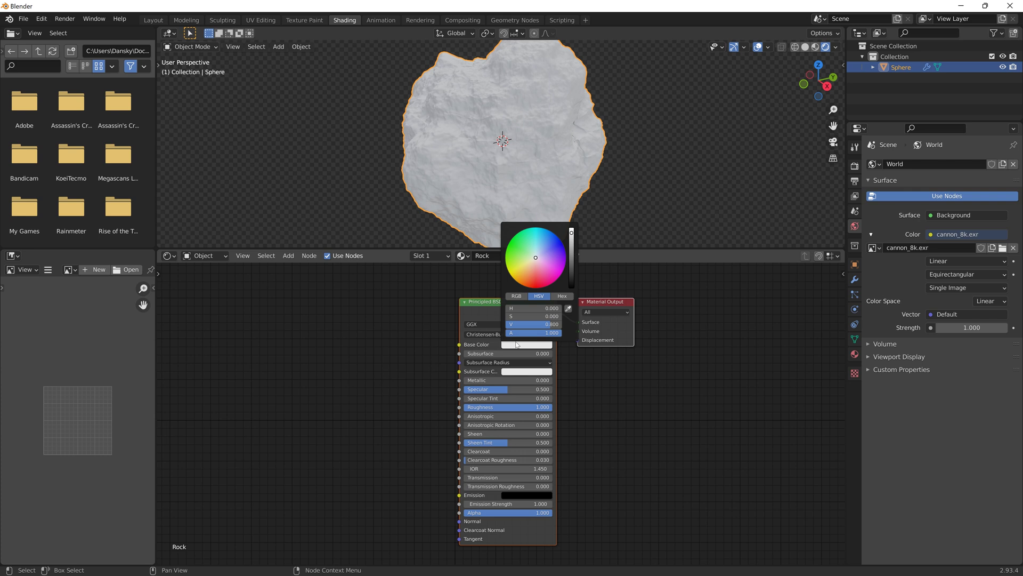
drag(538, 259, 559, 238)
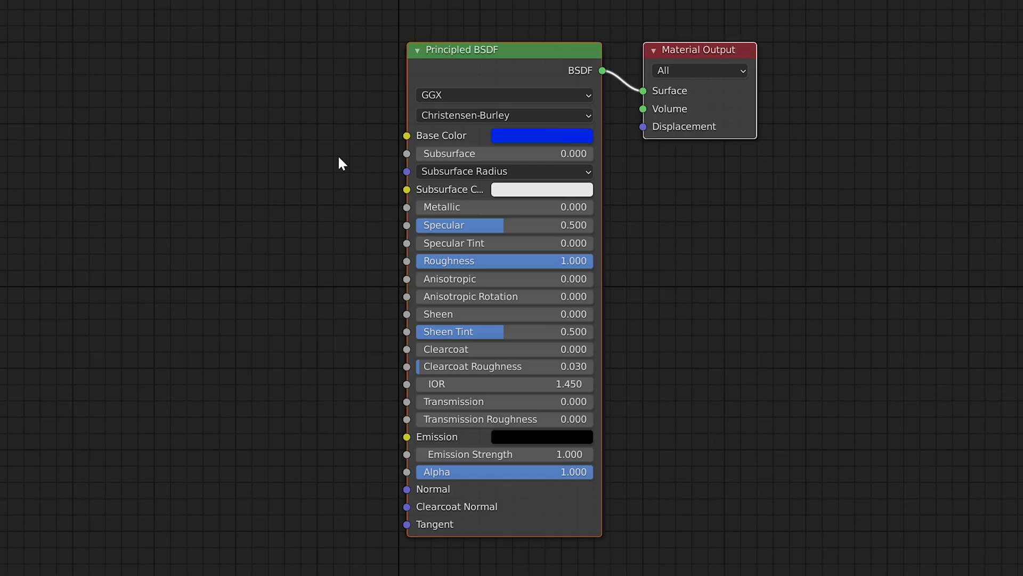
key(ctrl+z)
click(339, 158)
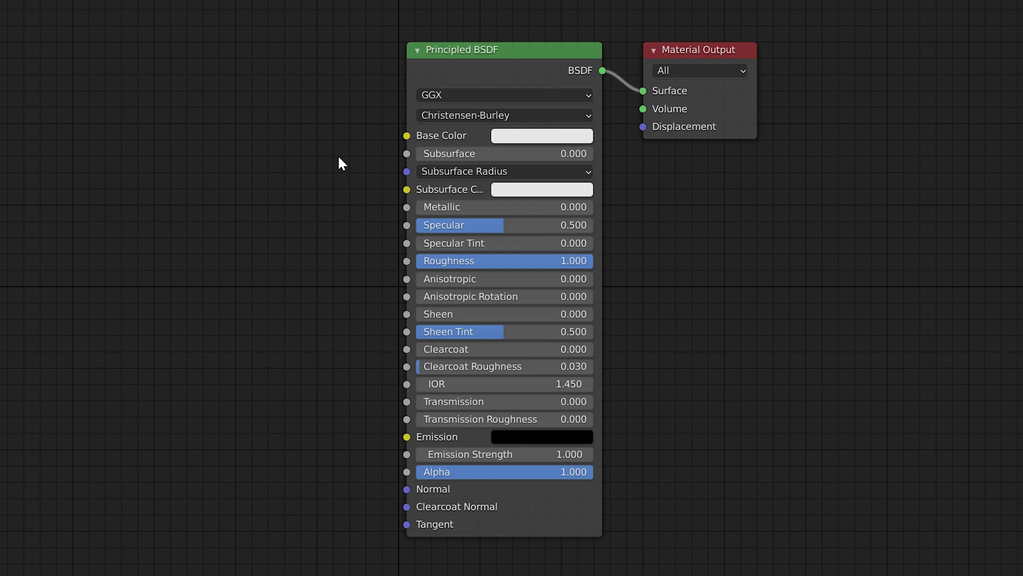
key(shift+a)
Add a ColorRamp node and connect its Color to the Principled BSDF Base Color
click(339, 158)
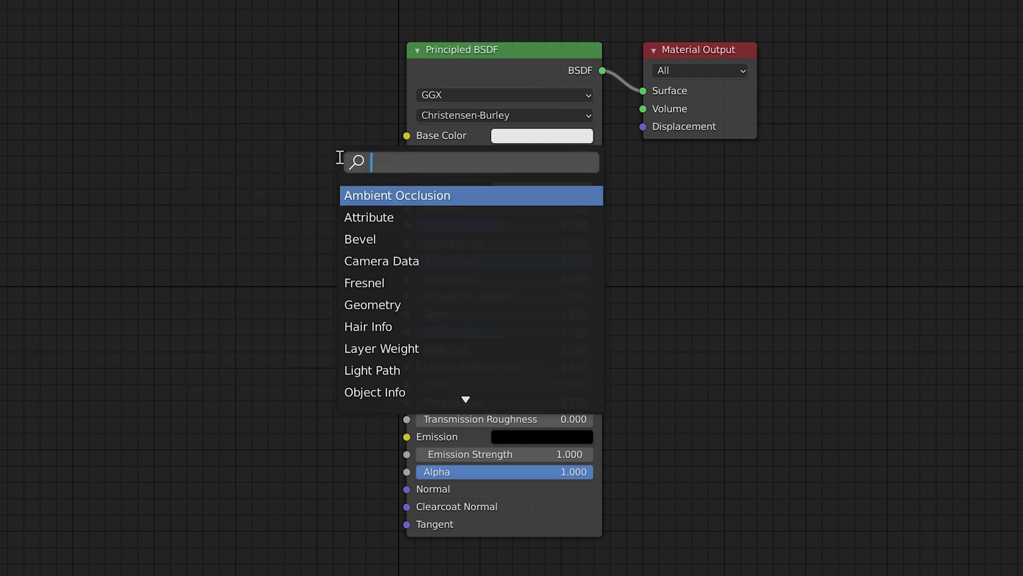
text(color)
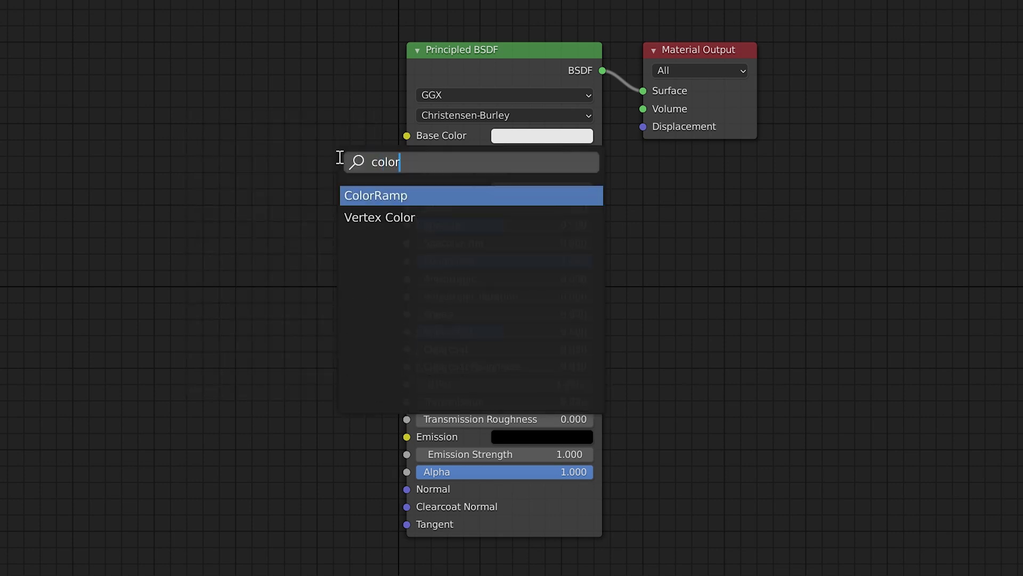
key(Return)
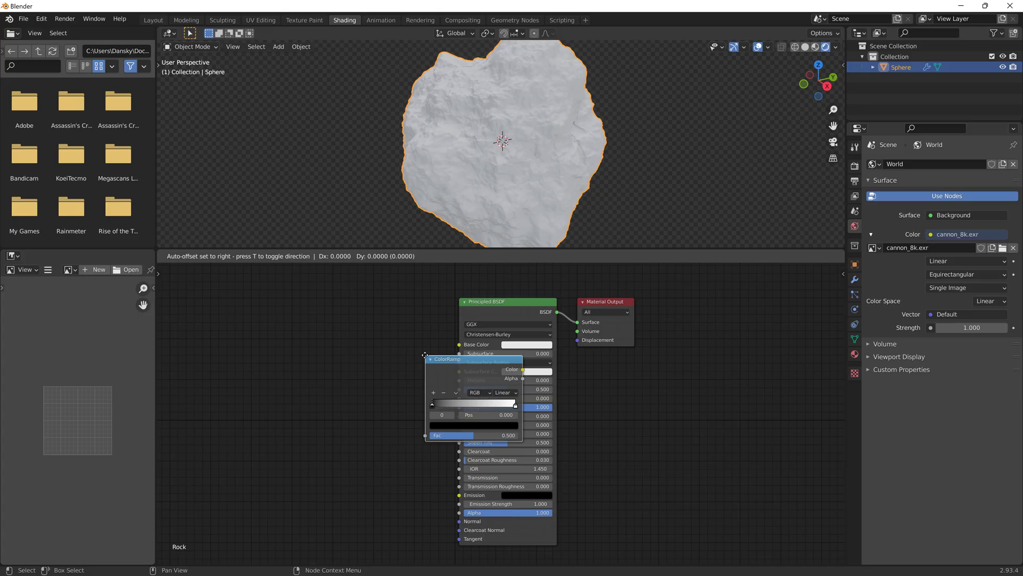
click(117, 62)
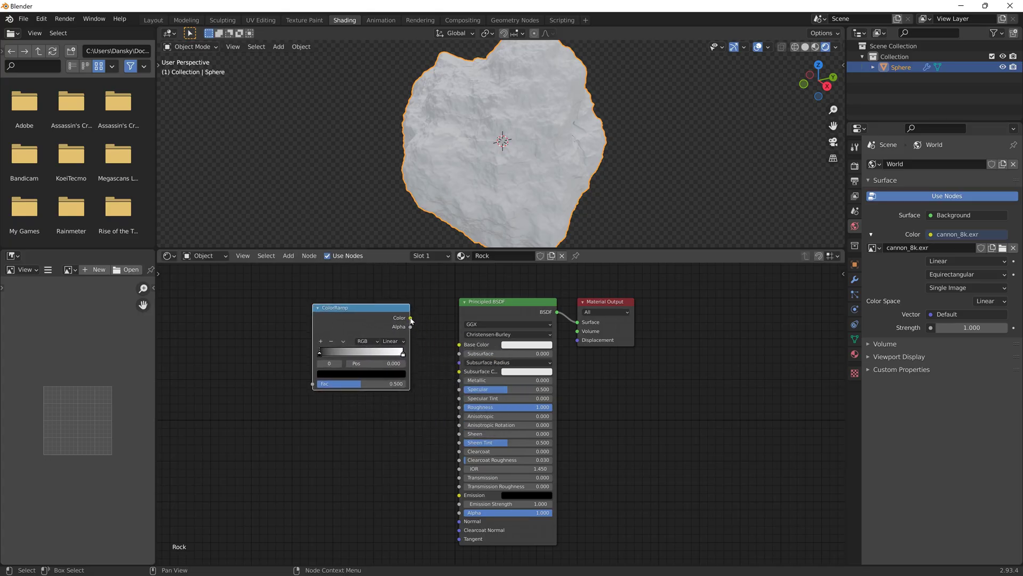
drag(411, 317, 459, 345)
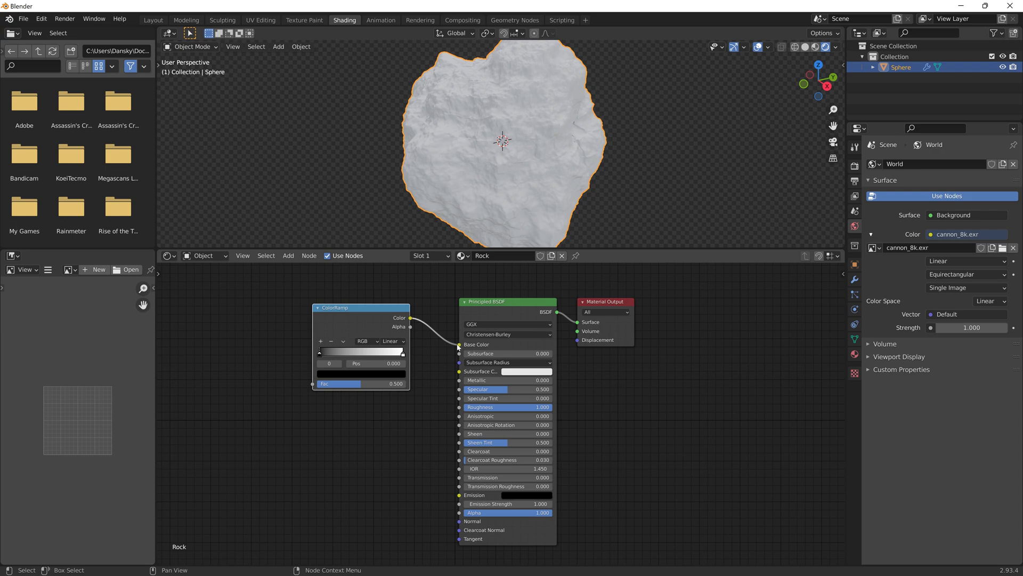
Make the ramp's first stop dark orange at position 0.466 and move the white stop inward
click(373, 374)
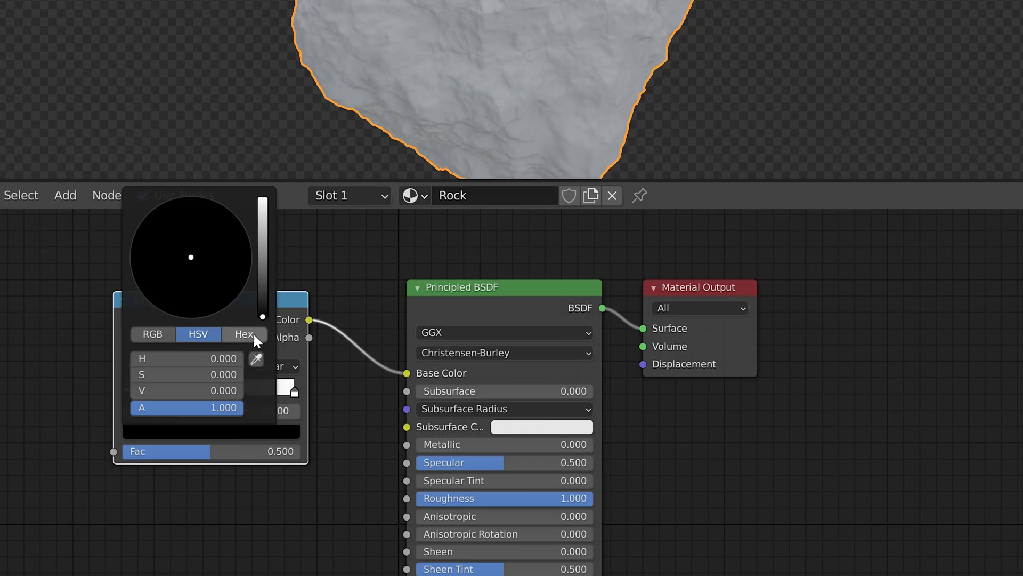
drag(263, 317, 263, 250)
drag(179, 274, 167, 313)
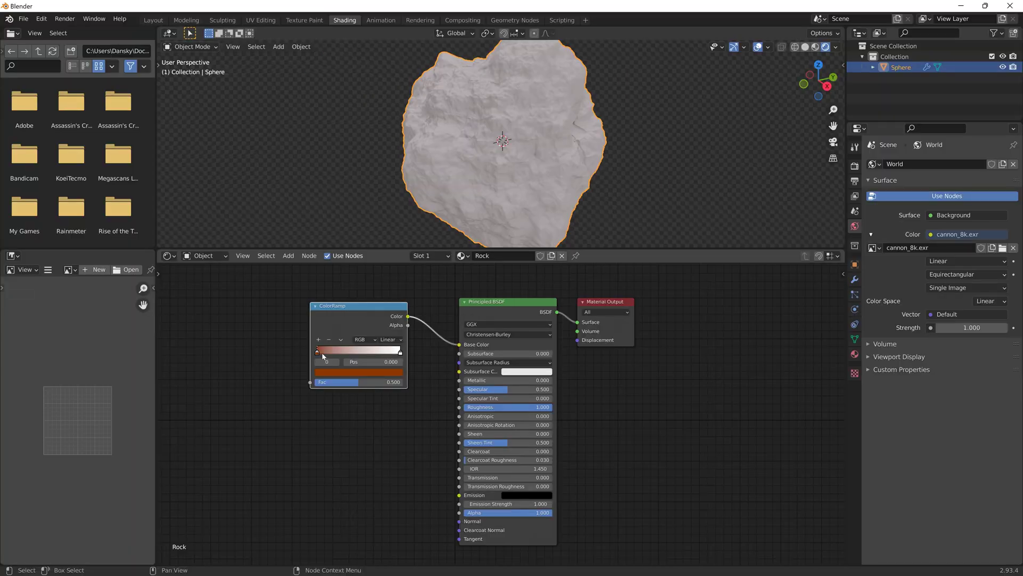
drag(122, 388, 211, 395)
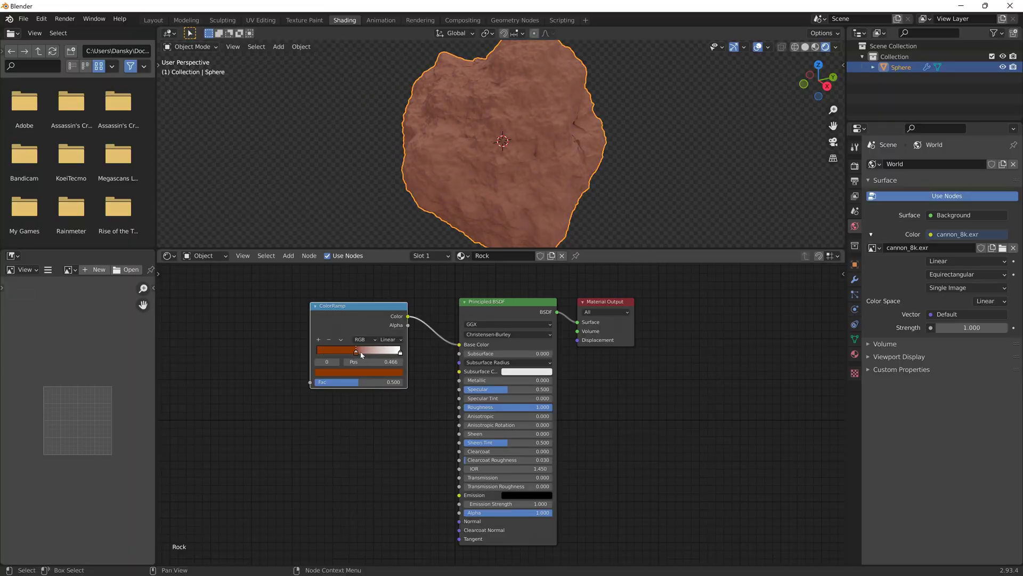
drag(401, 352, 364, 356)
Add a Noise Texture into the ramp's Fac and move the stops to 0.505 and 0.627
key(shift+a)
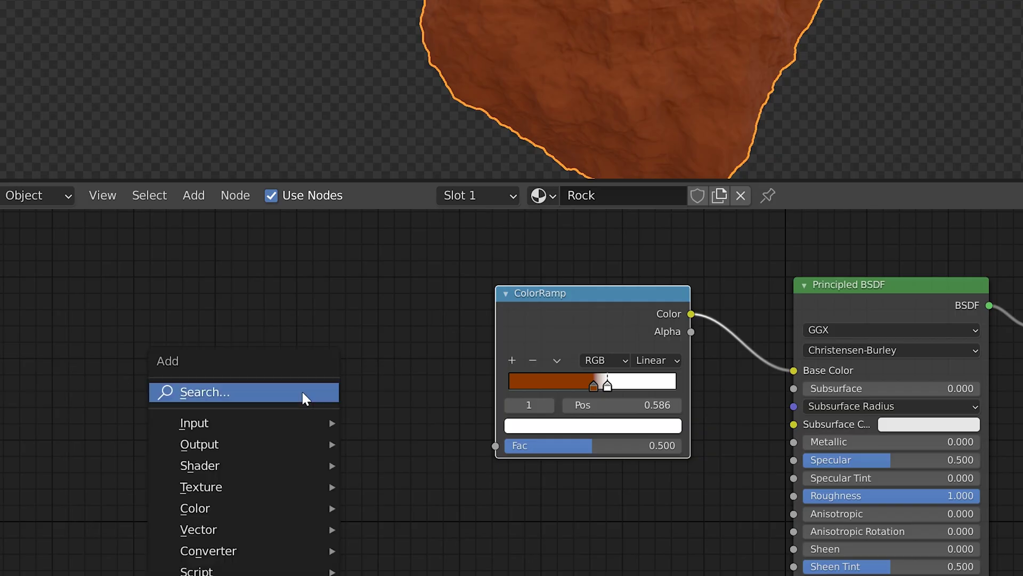
click(302, 392)
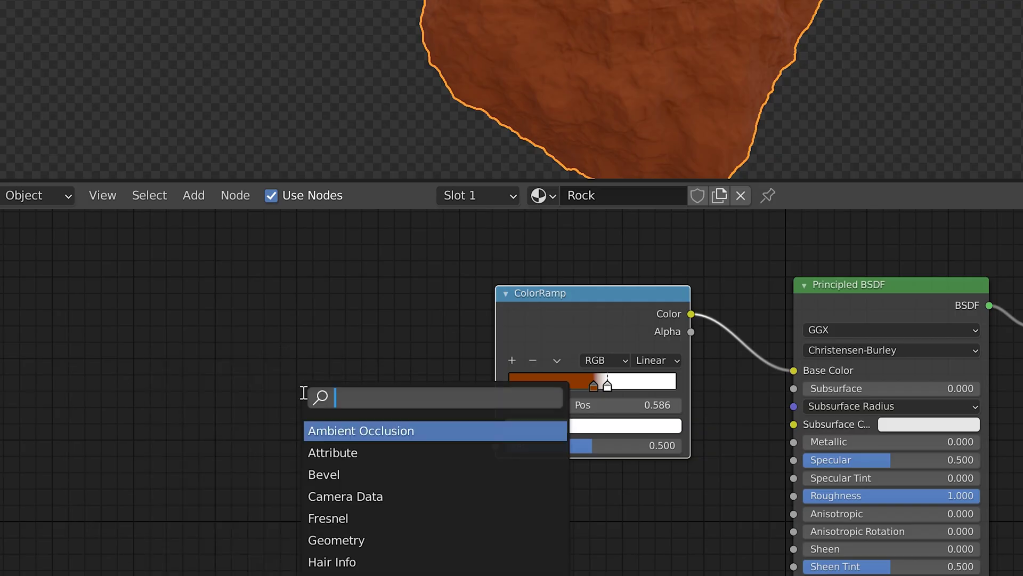
text(noise)
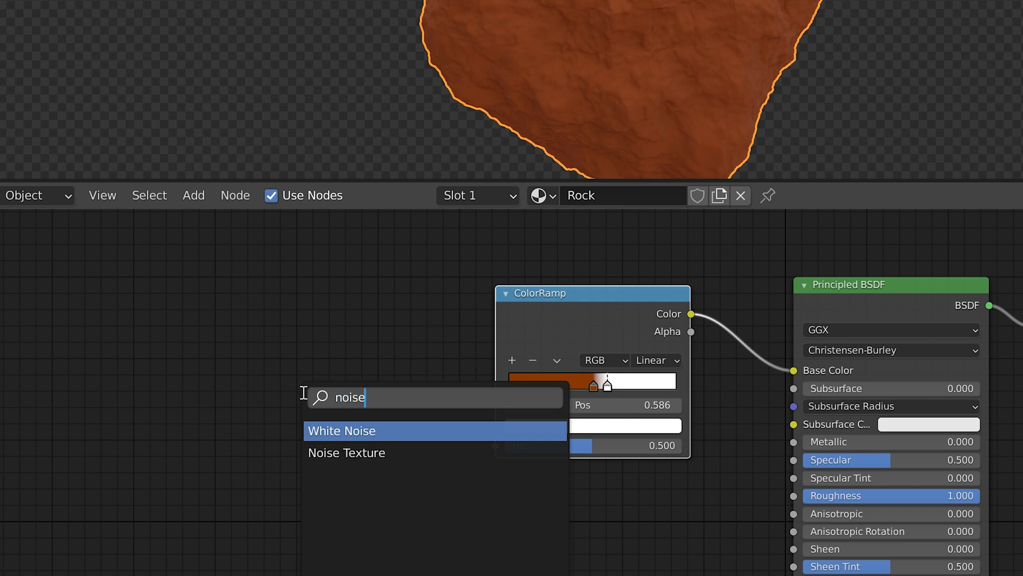
click(425, 450)
drag(423, 318, 500, 455)
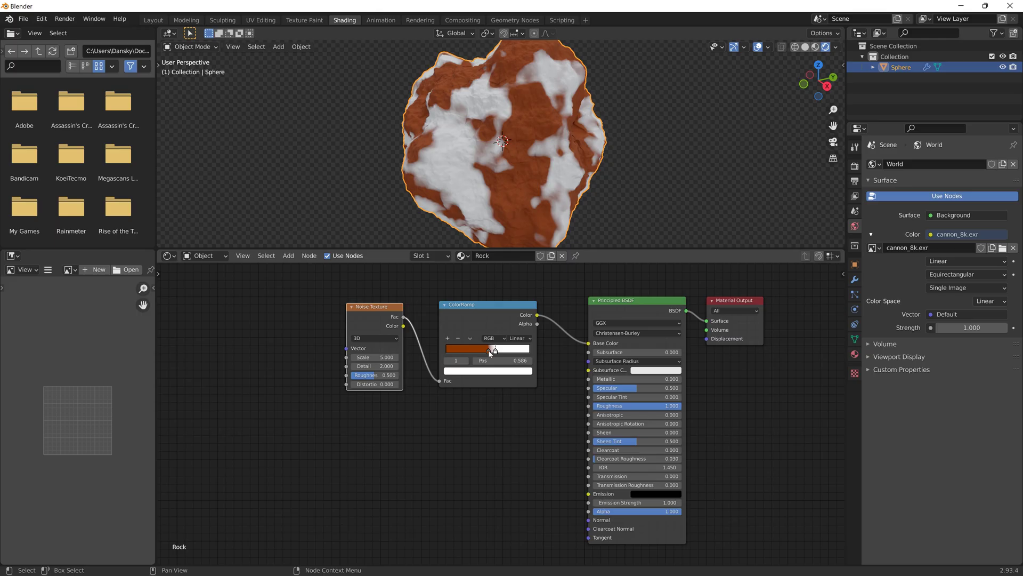
mouse_move(528, 305)
mouse_down()
mouse_move(472, 308)
mouse_move(527, 314)
mouse_up()
click(496, 352)
drag(500, 354, 505, 354)
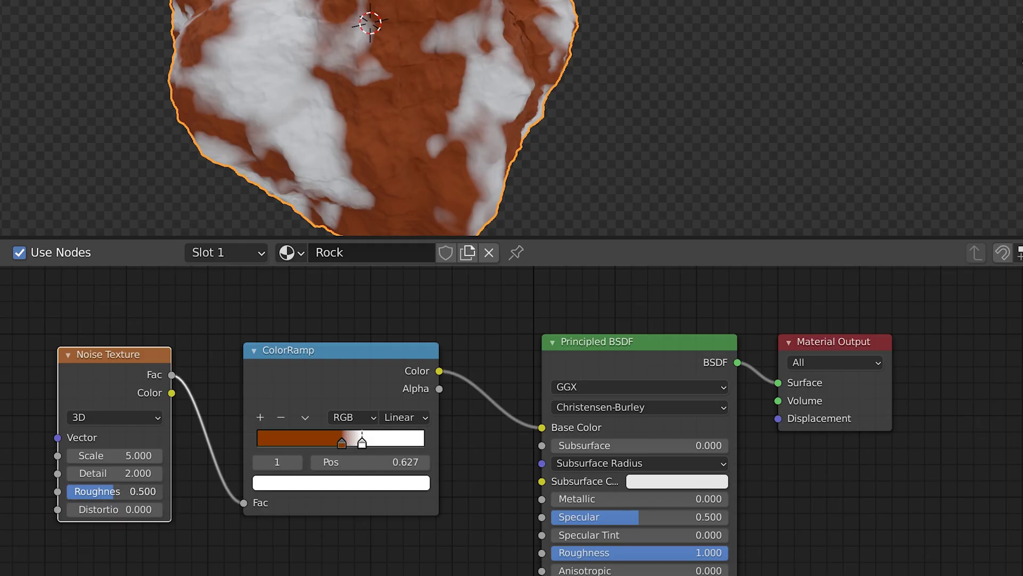
Set the noise Roughness to 1.000, Detail to 8.300 and Scale to 1.900
drag(375, 374, 405, 375)
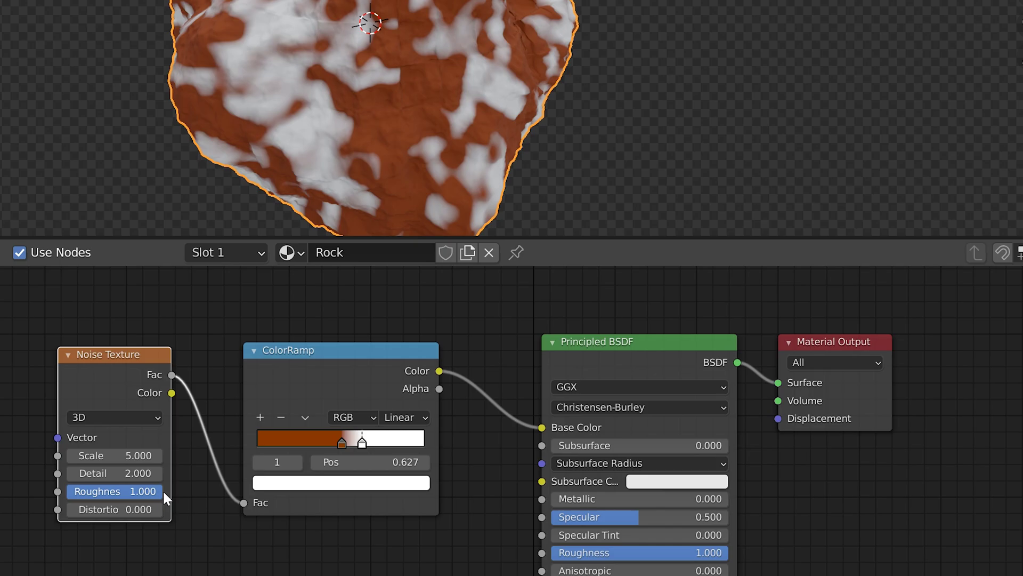
drag(155, 472, 186, 473)
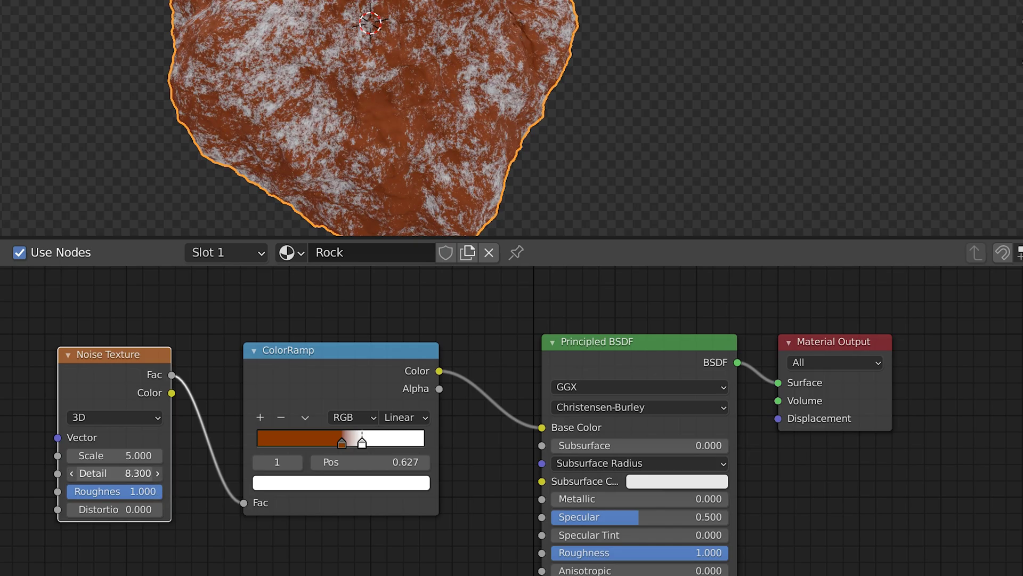
drag(115, 455, 86, 455)
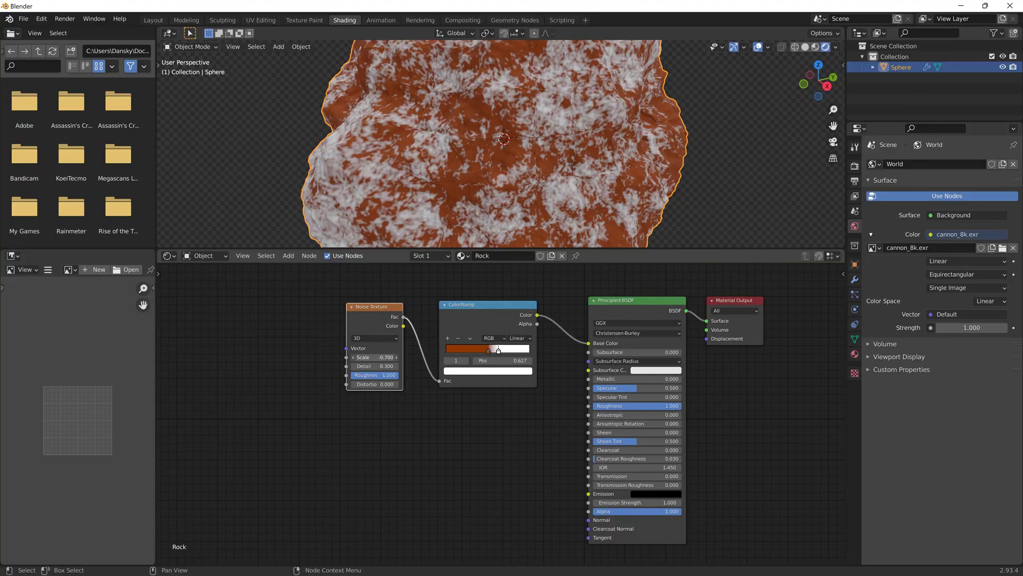
drag(375, 357, 405, 357)
Darken the ramp's orange colour stop to a deep brown
click(489, 351)
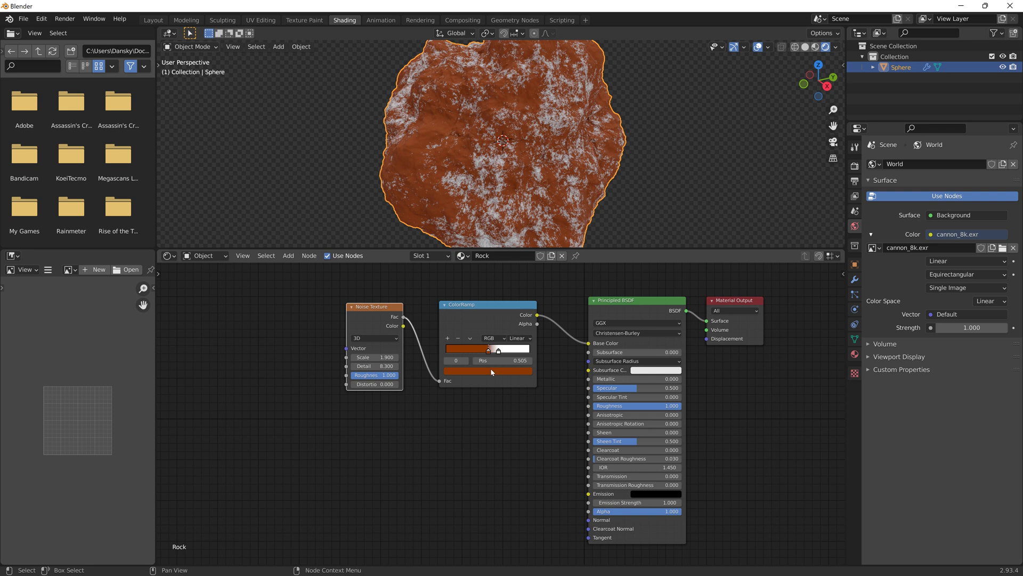
click(490, 369)
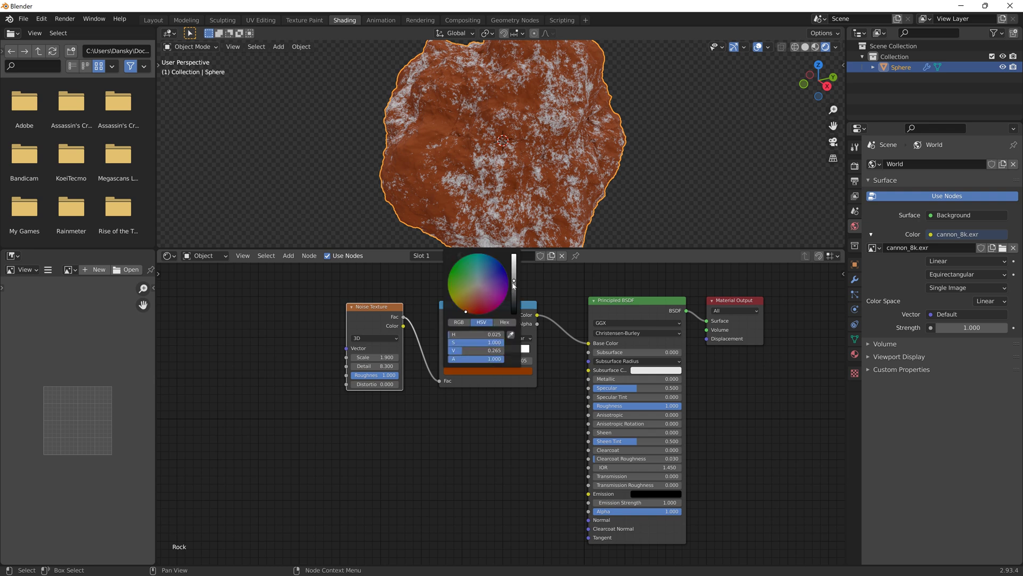
mouse_move(513, 285)
mouse_down()
mouse_move(514, 302)
mouse_move(469, 306)
mouse_move(495, 258)
mouse_up()
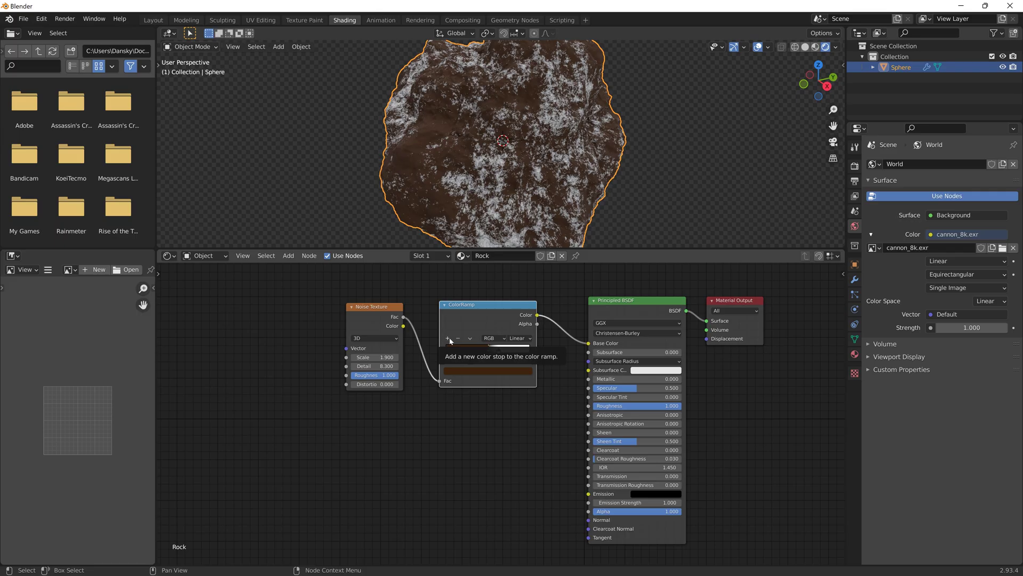
Add a ramp stop and make the dark stop a muted brown at position 0.220
click(447, 339)
click(465, 352)
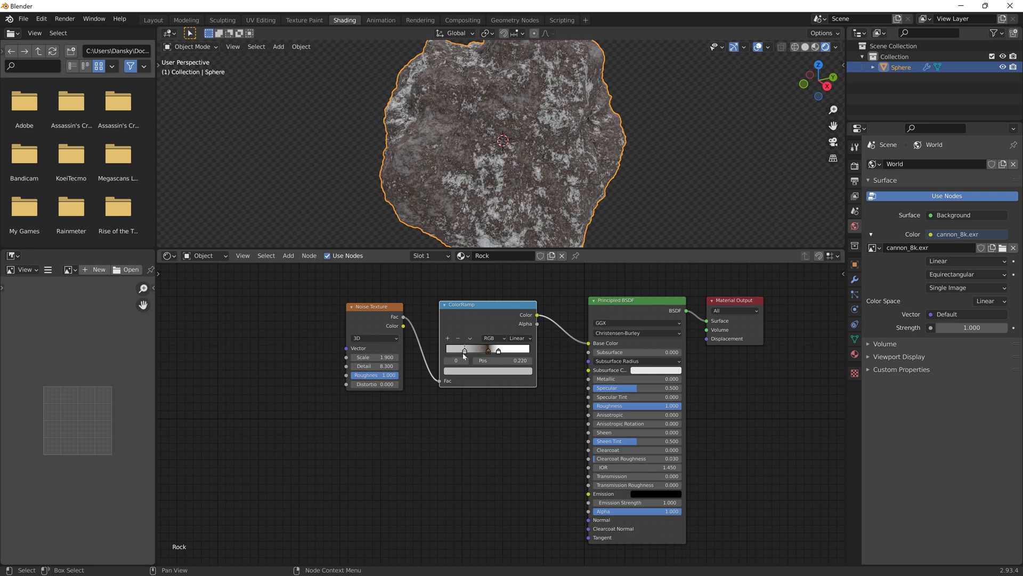
click(480, 372)
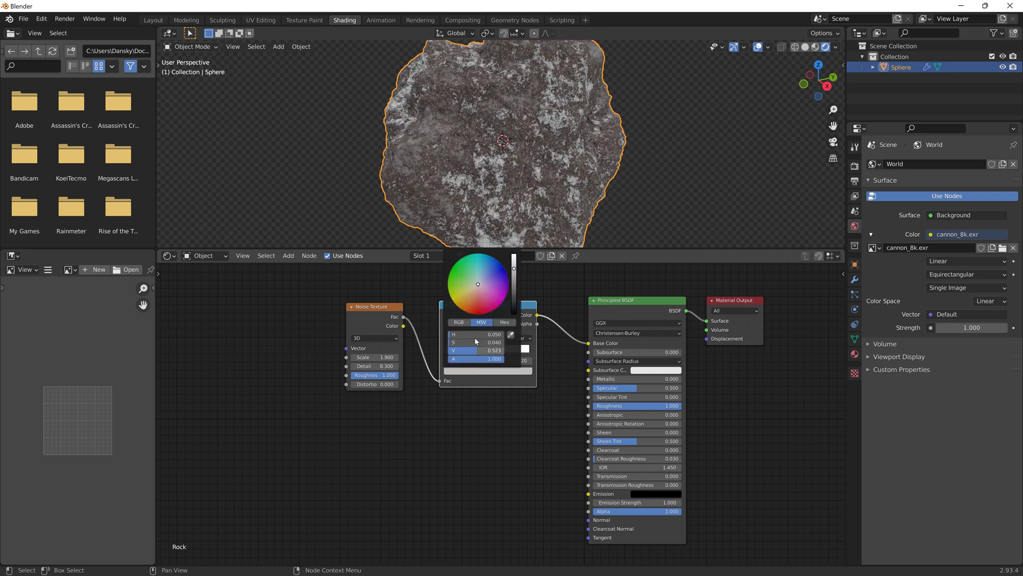
key(ctrl+v)
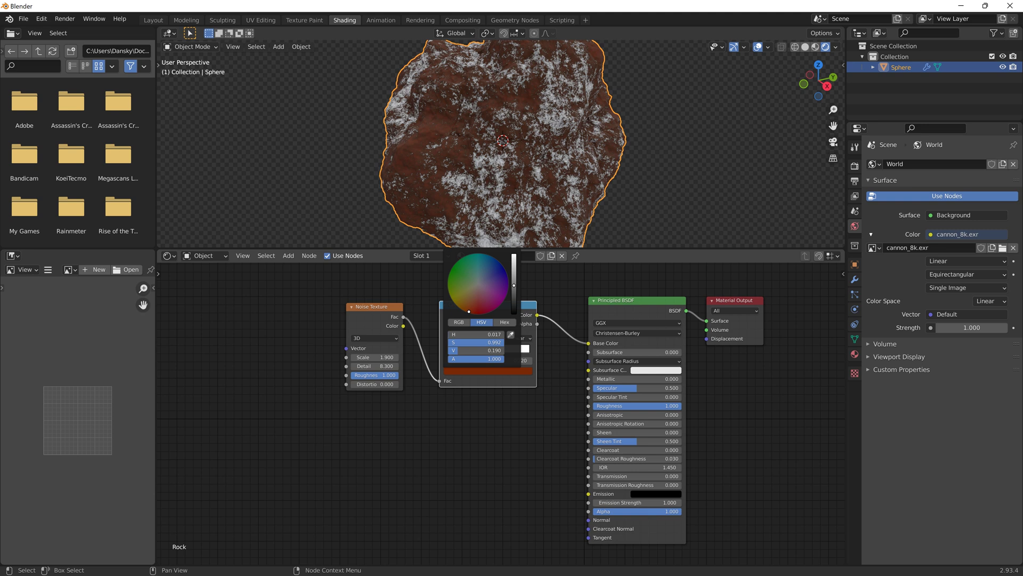
scroll(480, 301, up, 3)
drag(480, 301, 471, 294)
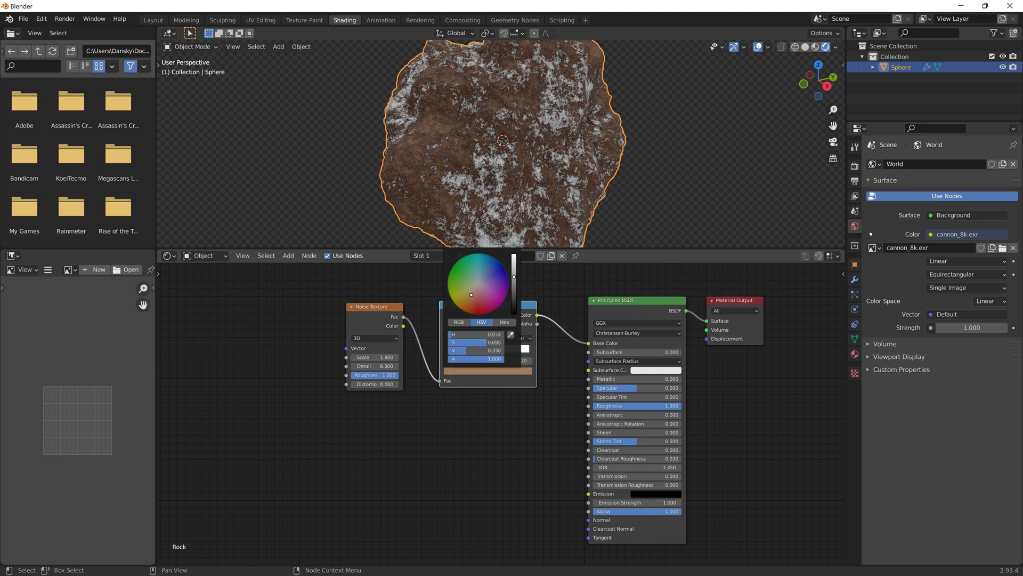
click(364, 309)
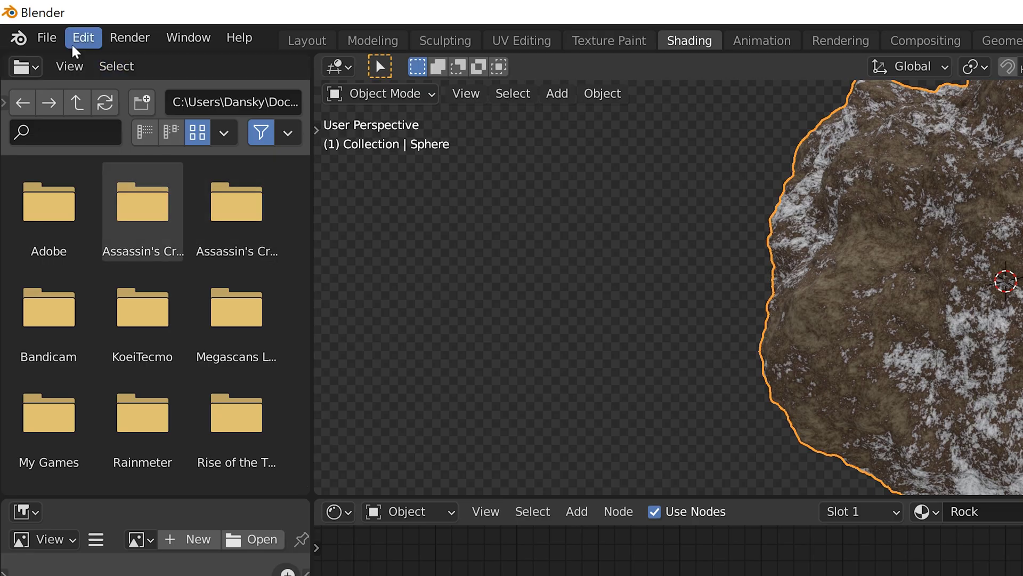
Enable the Node Wrangler add-on in Preferences
click(41, 18)
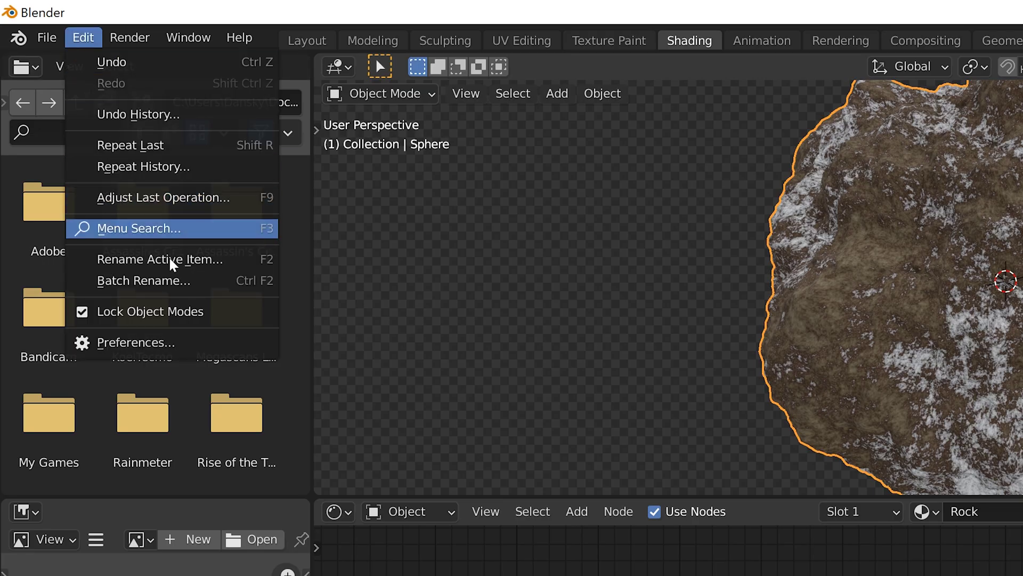
click(206, 342)
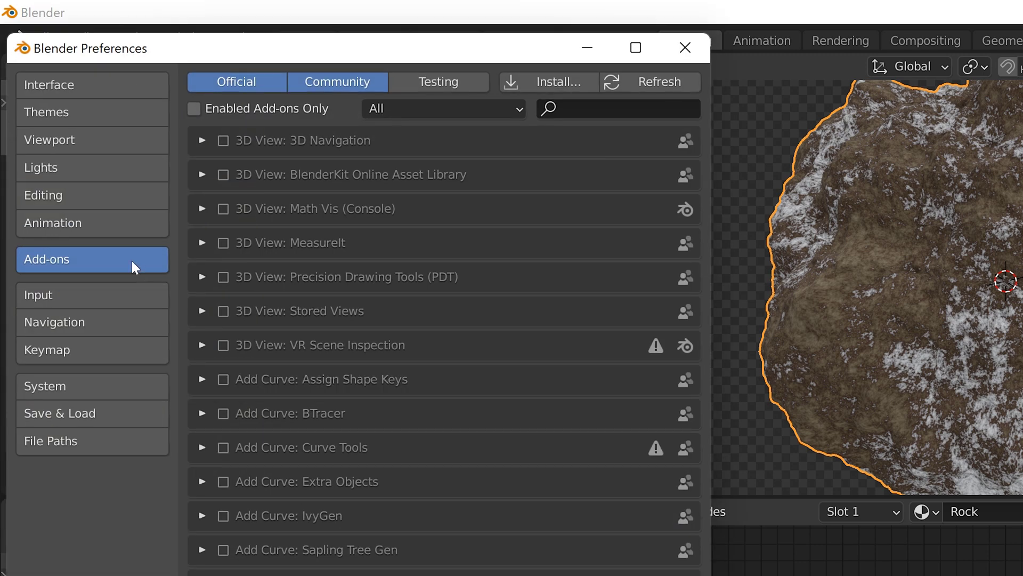
click(639, 112)
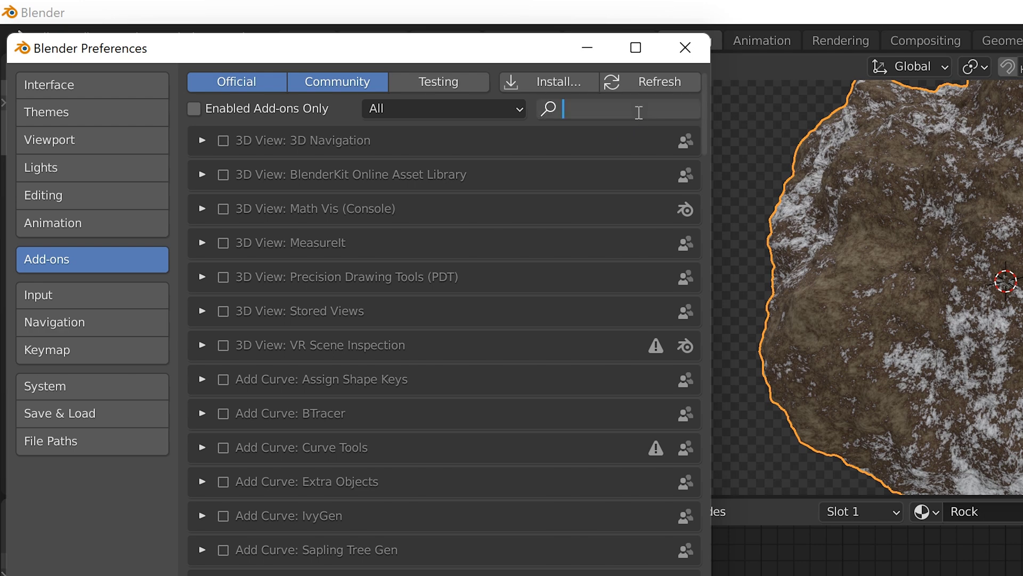
text(node)
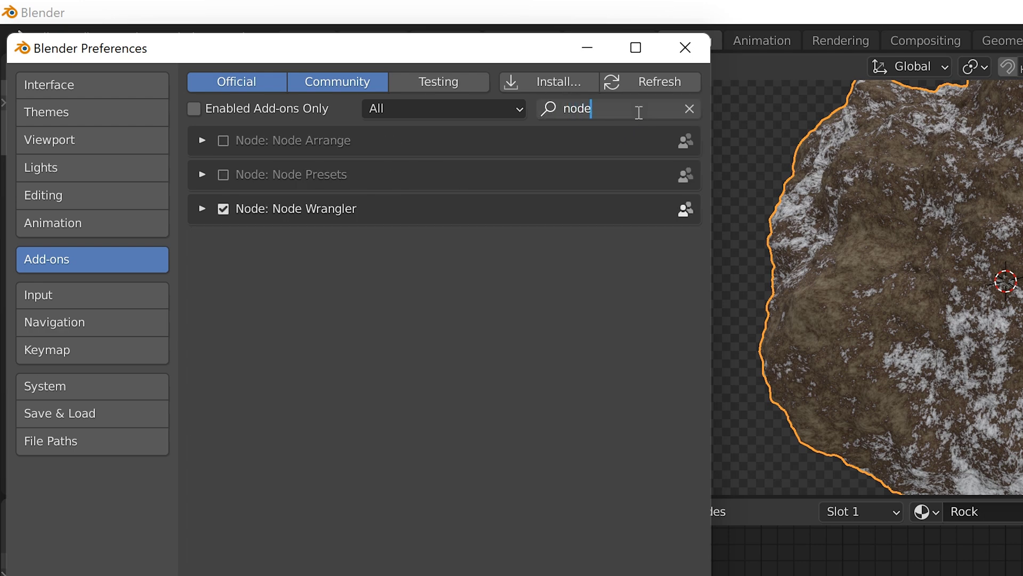
click(223, 208)
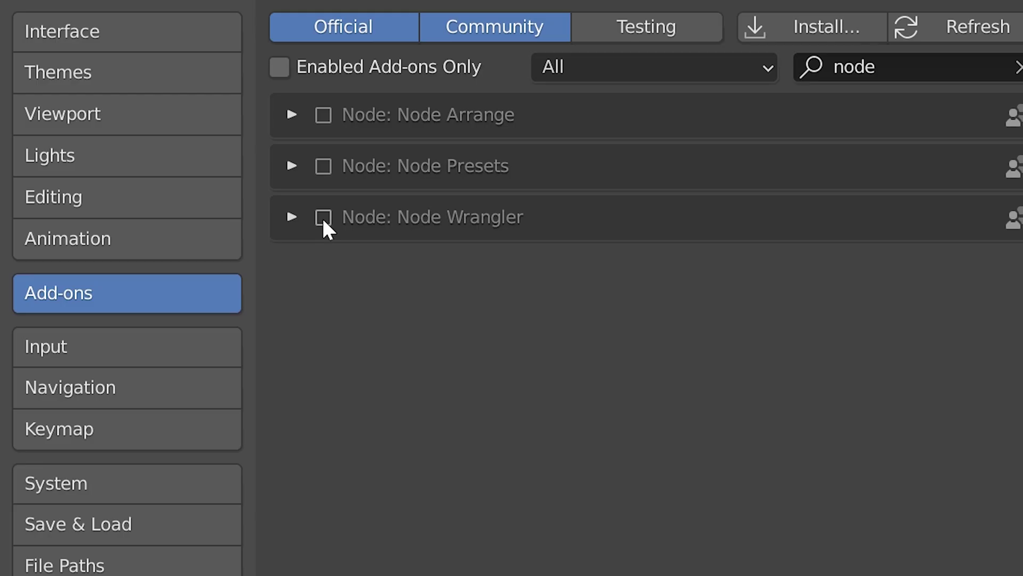
click(323, 218)
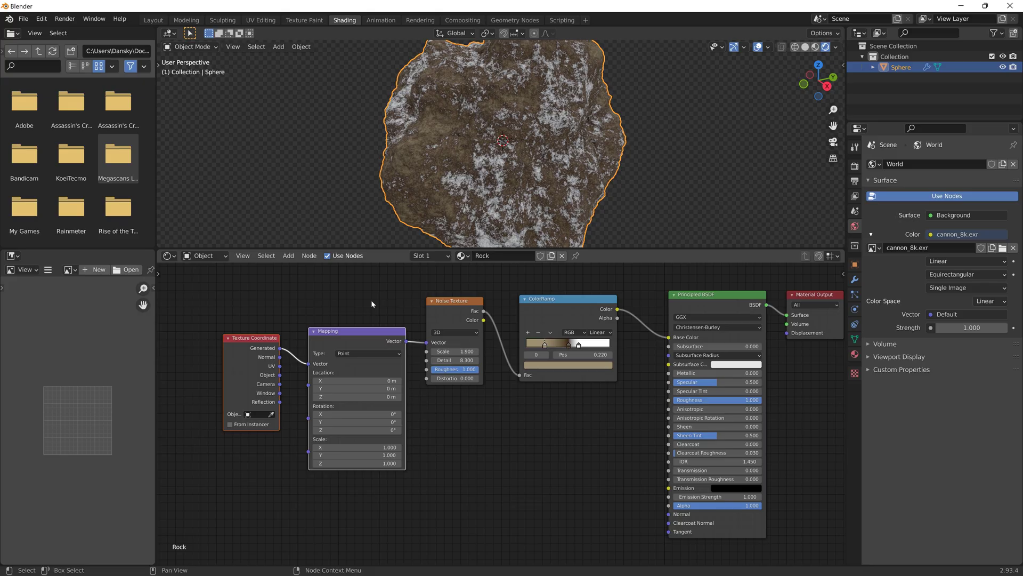
Reset the noise Mapping's X offset to 0 m and return to the Layout workspace
drag(393, 381, 391, 414)
key(BackSpace)
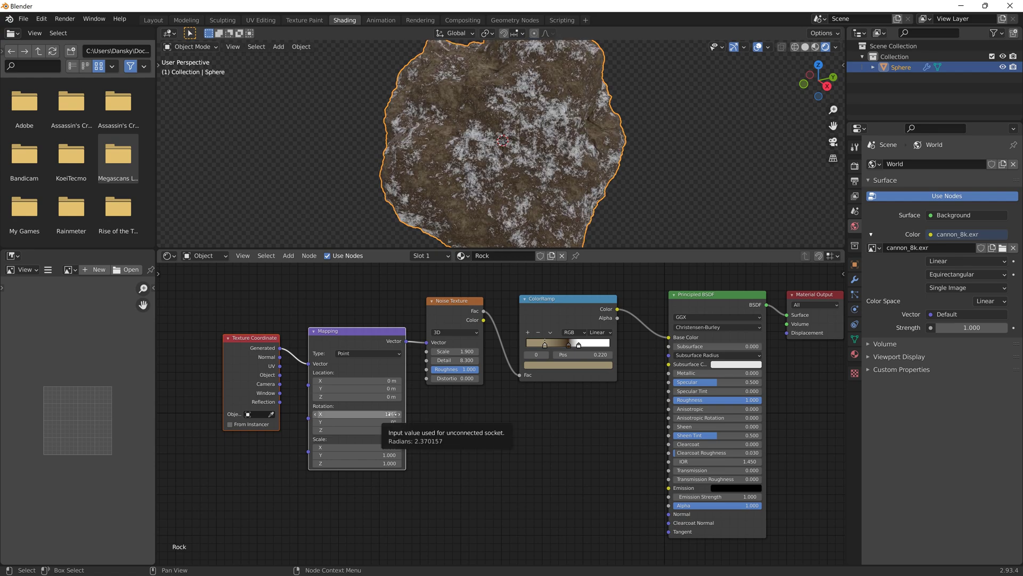
click(153, 20)
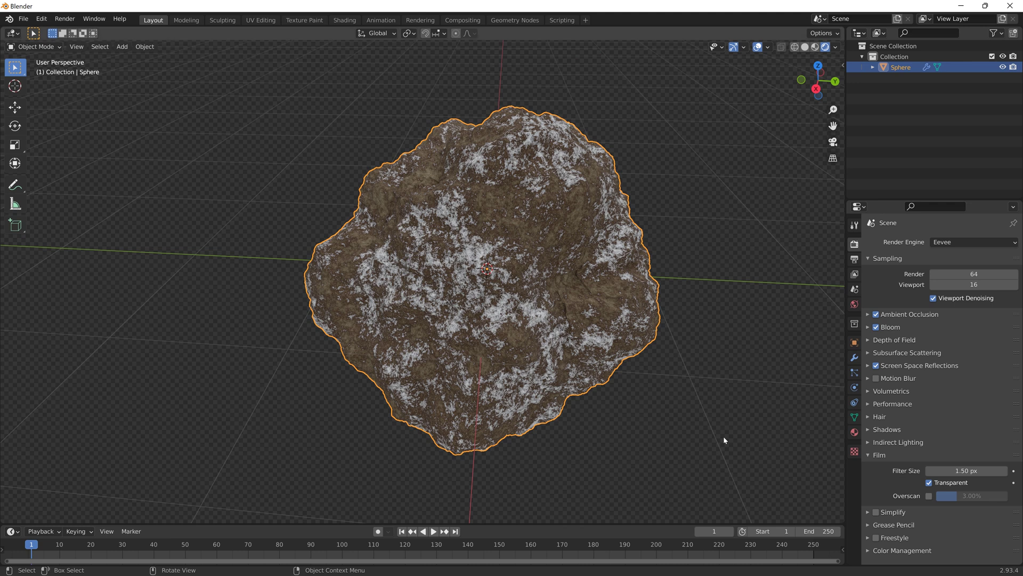
Set the rock's Clouds displacement texture to size 1.00 and depth 13
click(854, 451)
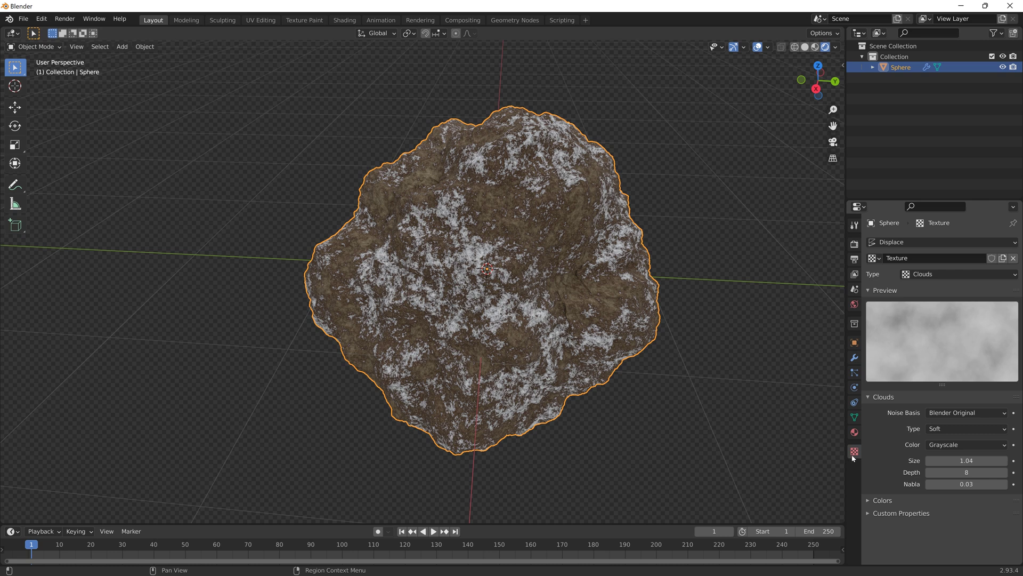
mouse_move(967, 472)
mouse_down()
mouse_move(957, 472)
mouse_move(966, 461)
mouse_up()
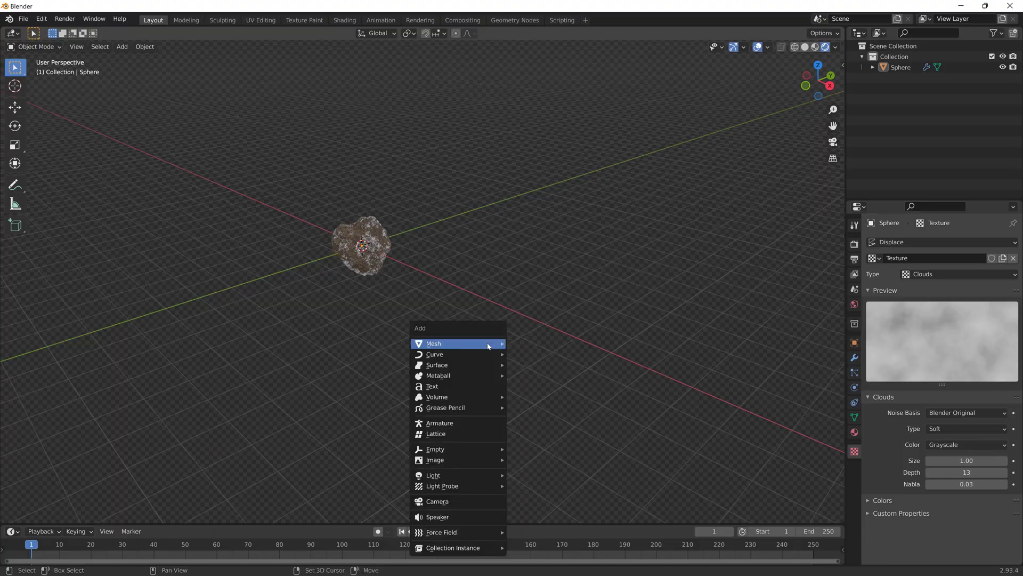
Add a plane under the rock, scale it about 4.4 times, and assign the Rock material
mouse_move(496, 344)
click(529, 344)
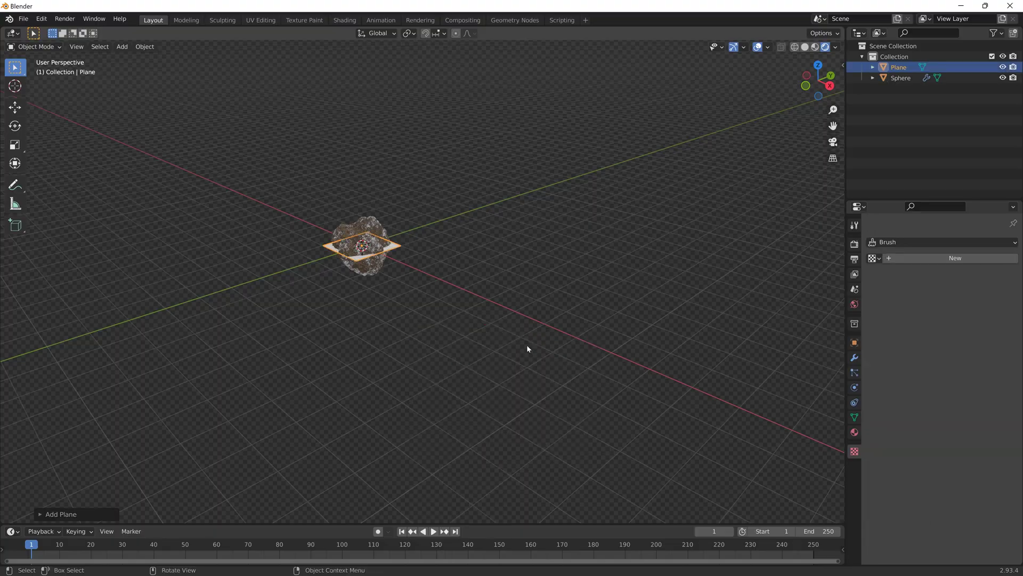
key(s)
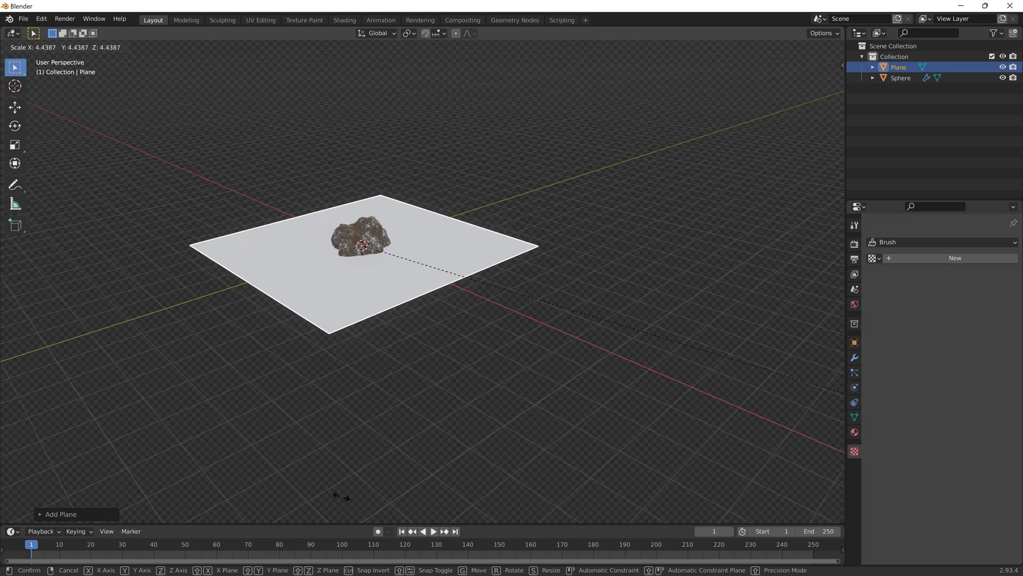
click(341, 496)
click(874, 288)
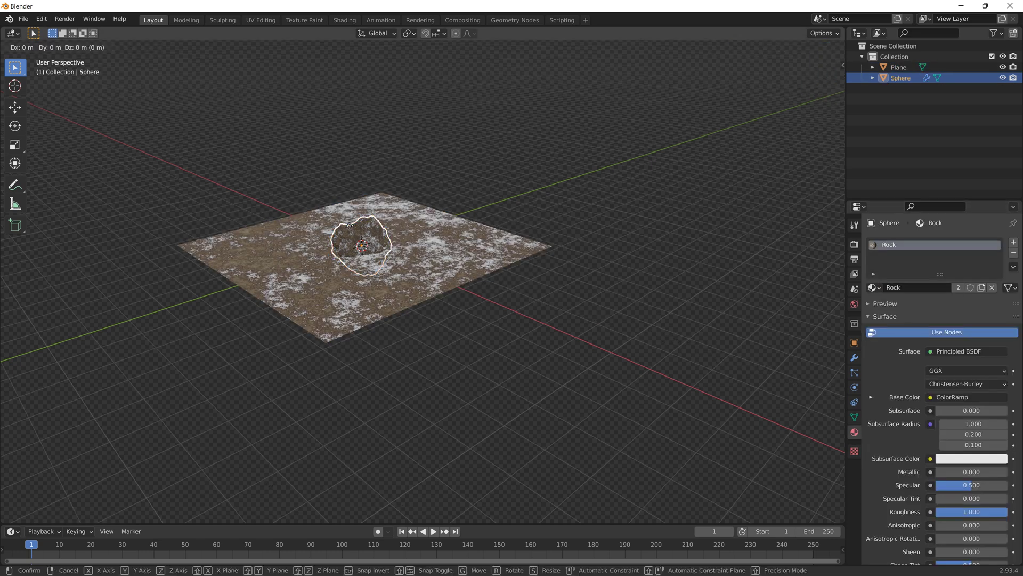
Lift the rock along Z and rotate it on the plane
key(z)
click(347, 226)
key(r)
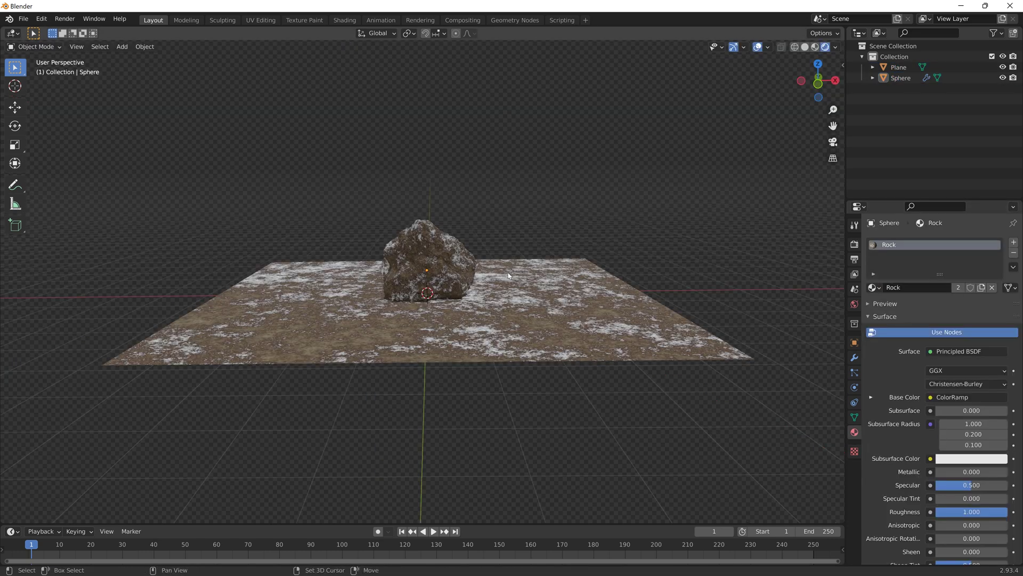
key(shift+a)
mouse_move(515, 408)
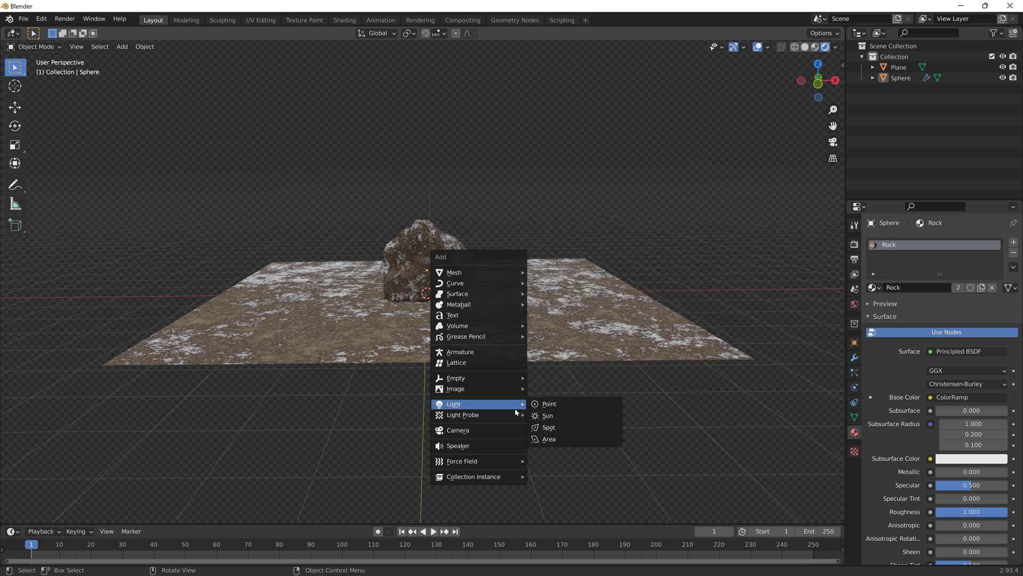
Add a spot light and raise it vertically above the rock
click(539, 428)
scroll(539, 430, down, 4)
key(g)
key(z)
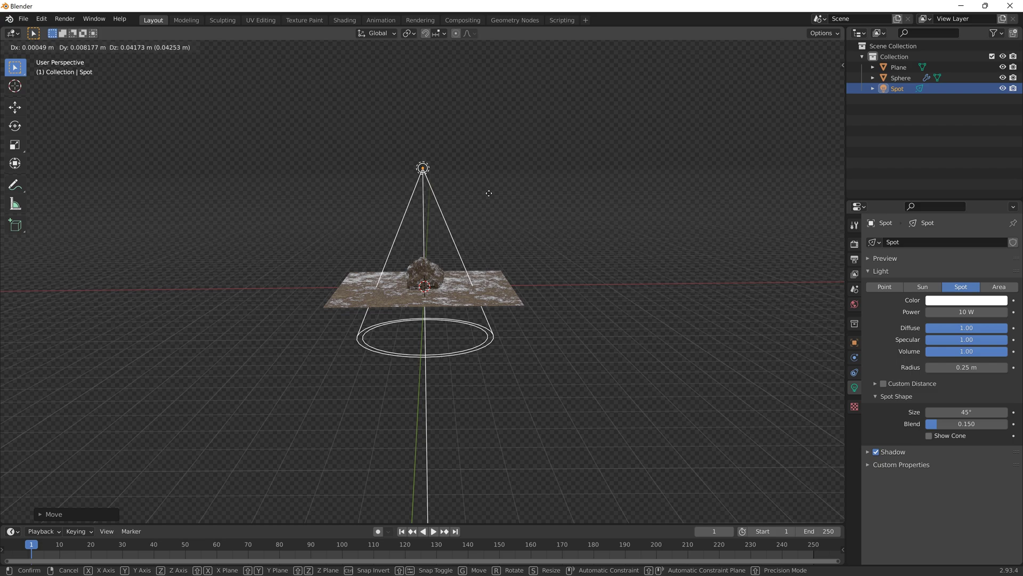
click(480, 151)
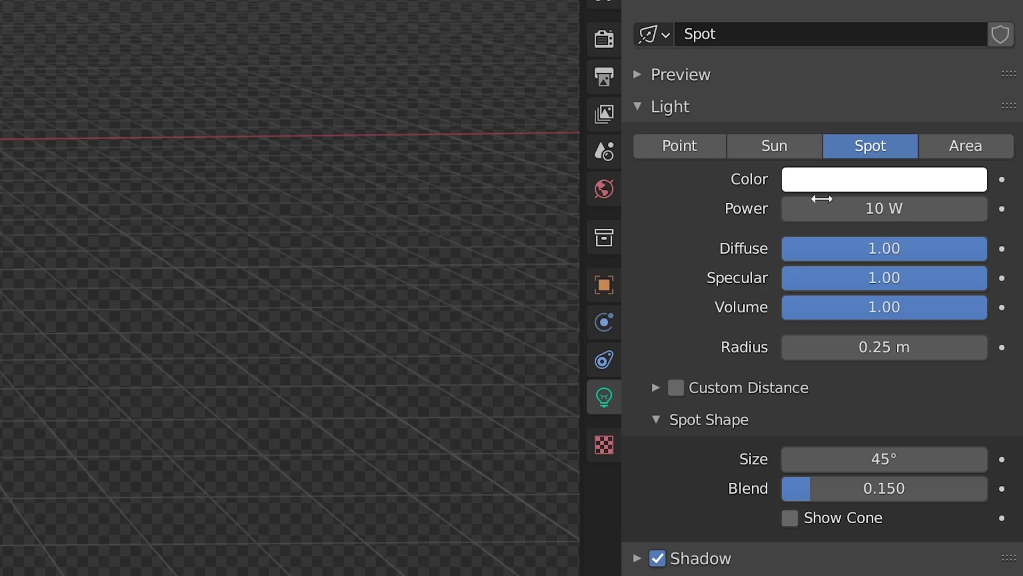
Set the spot light's power to 1000 W and begin lowering it along Z
click(967, 314)
text(10)
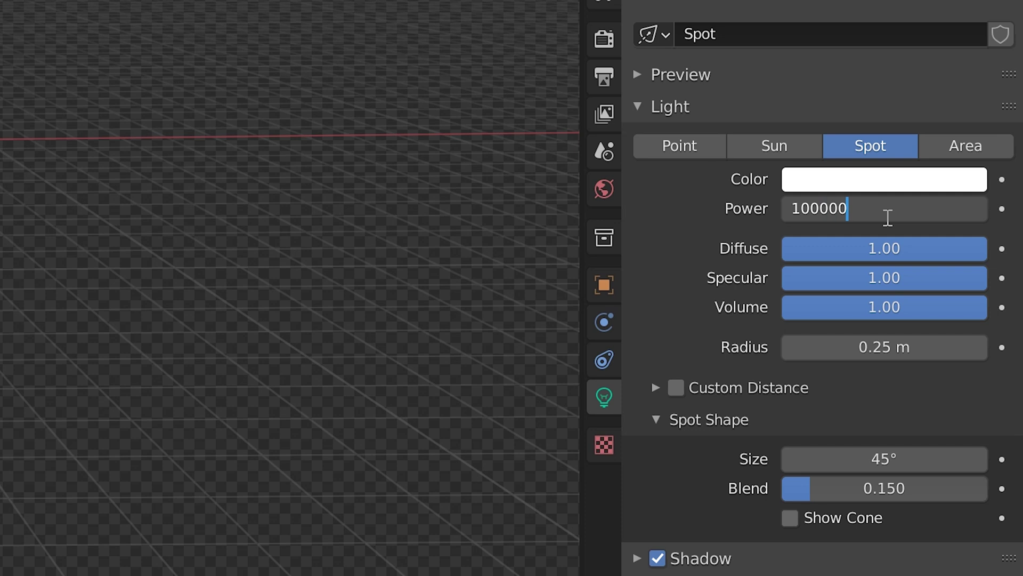
key(Return)
key(g)
key(z)
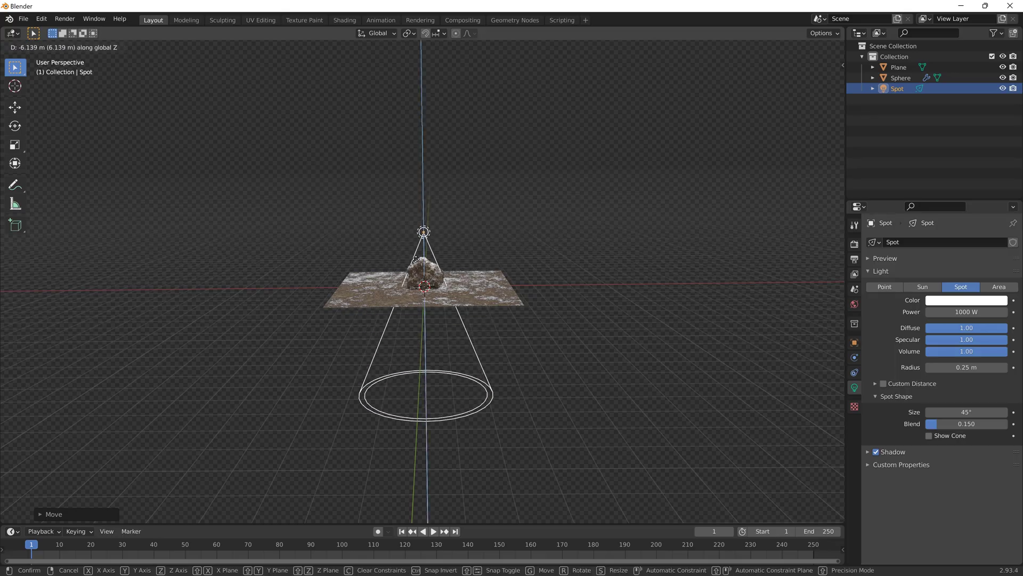